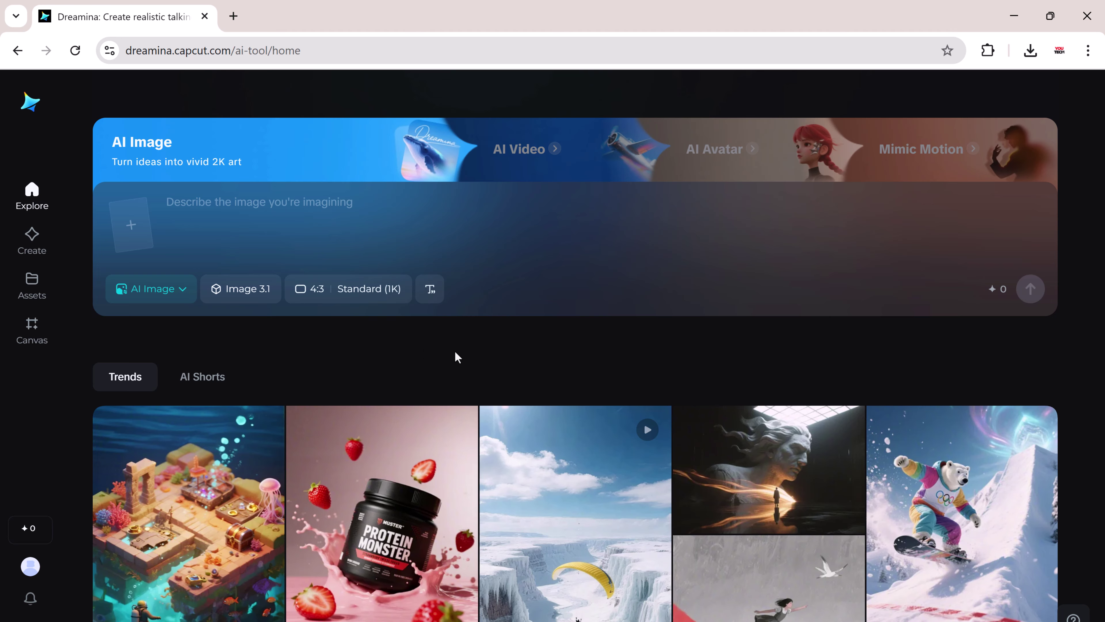
Browse the Trends gallery of example creations on the Explore page.
scroll(455, 353, down, 5)
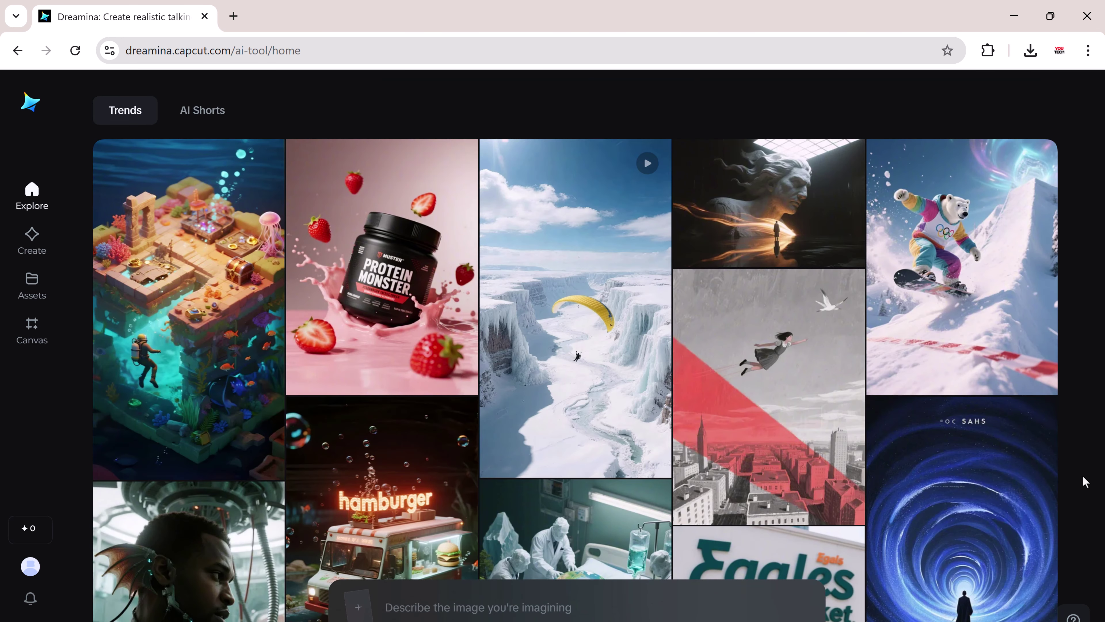
scroll(1081, 474, down, 10)
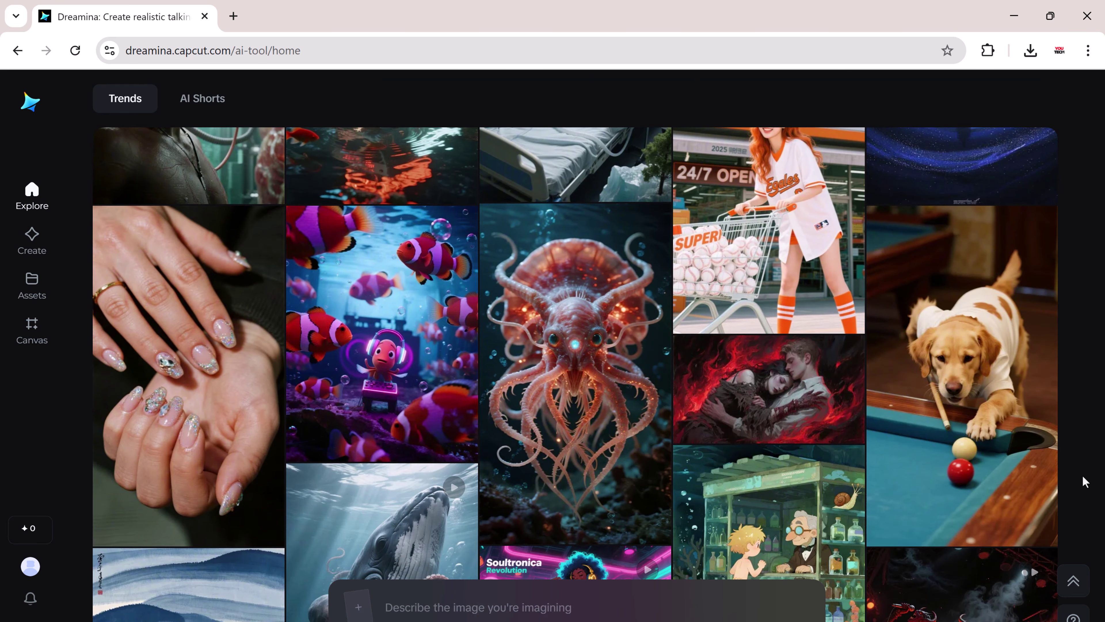
scroll(1081, 474, down, 7)
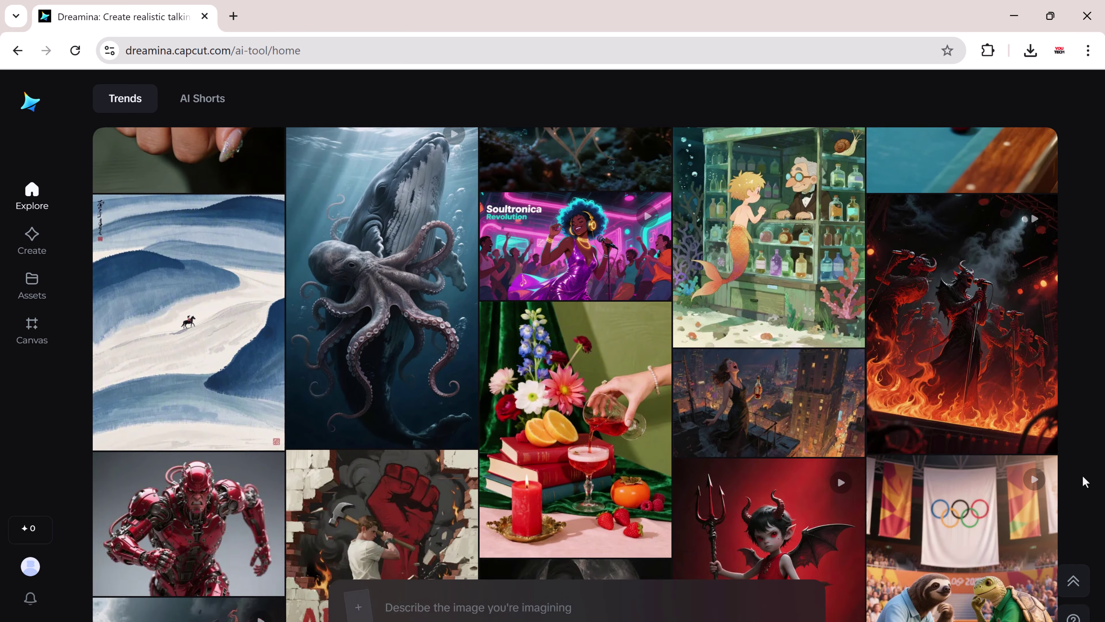
scroll(1081, 474, down, 10)
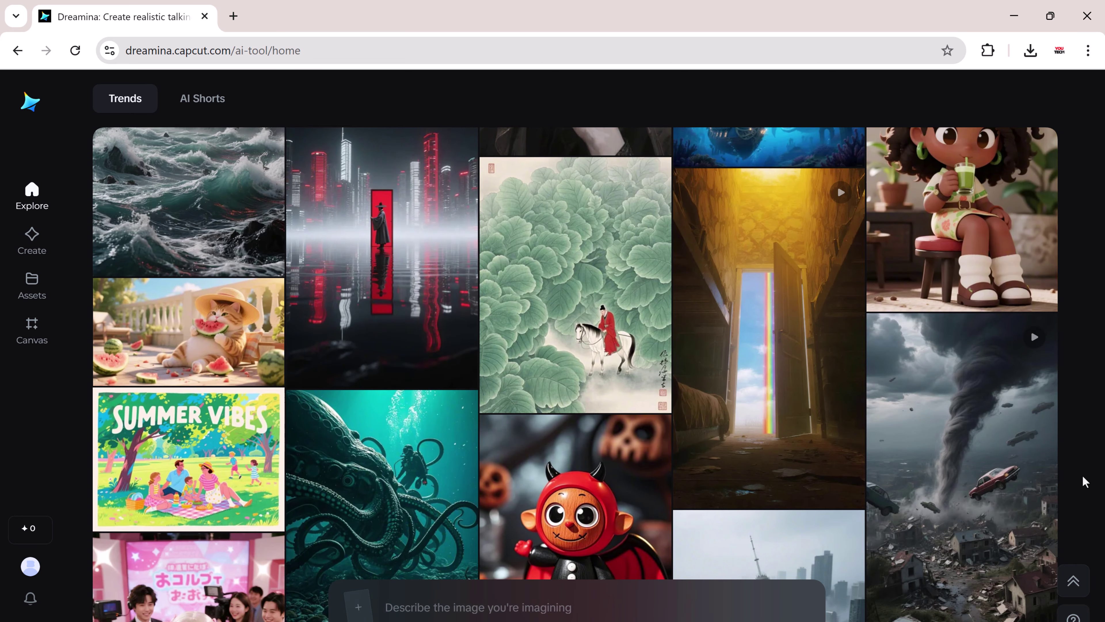
scroll(1081, 474, up, 20)
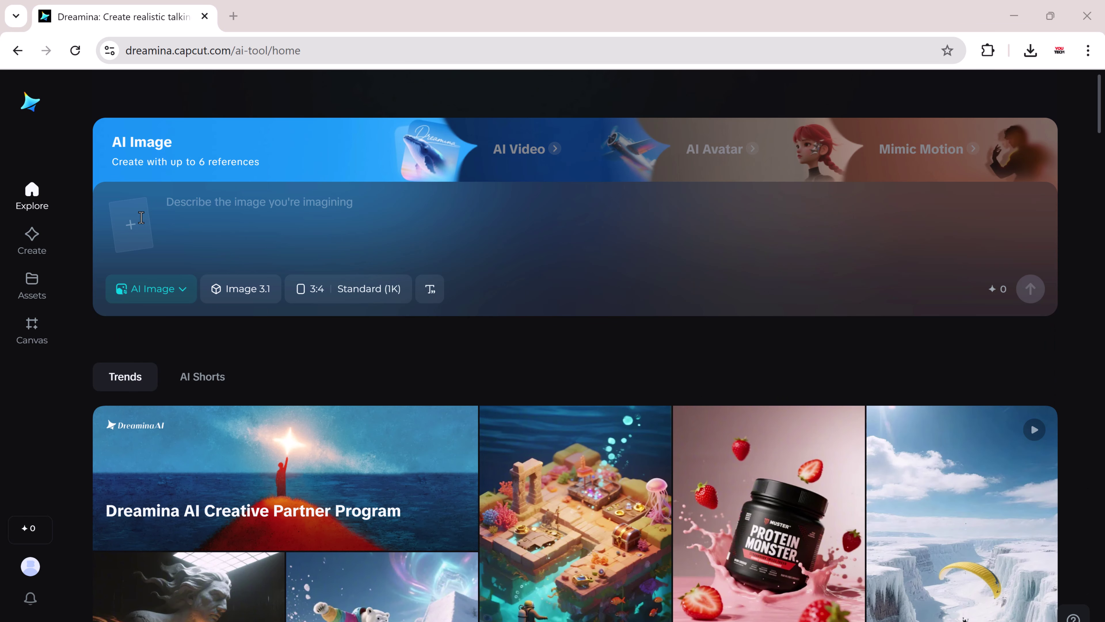
click(135, 227)
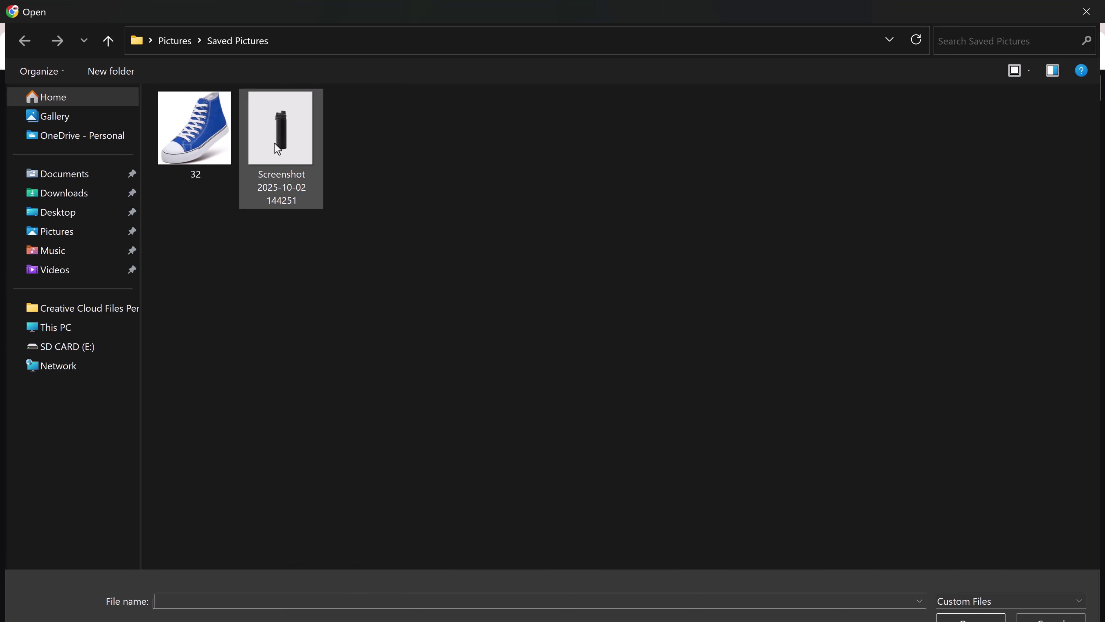
double_click(274, 143)
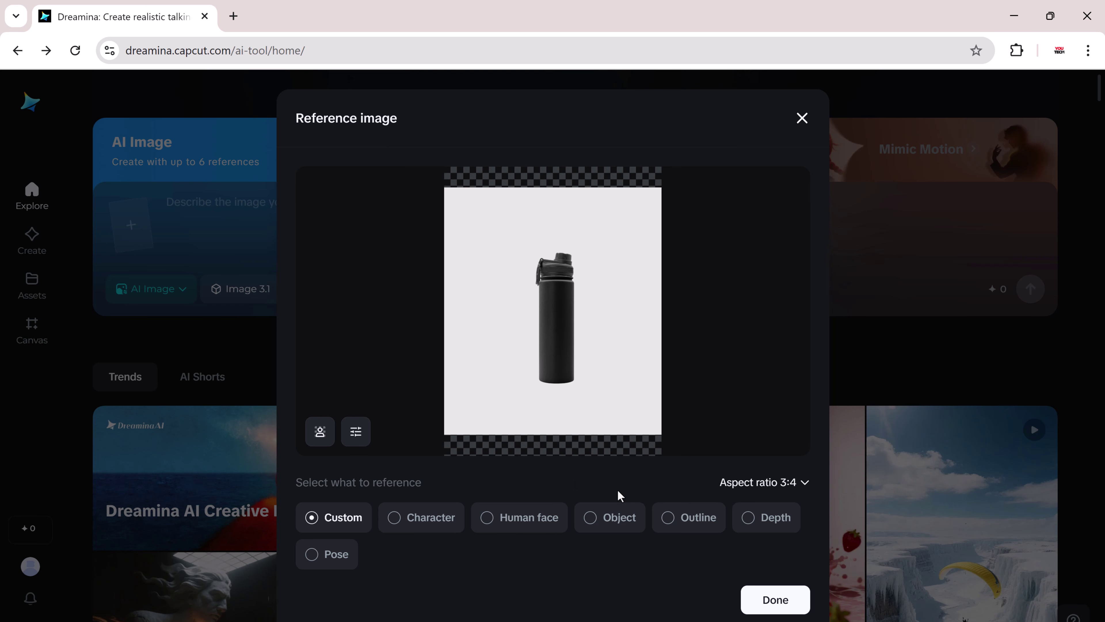
click(599, 522)
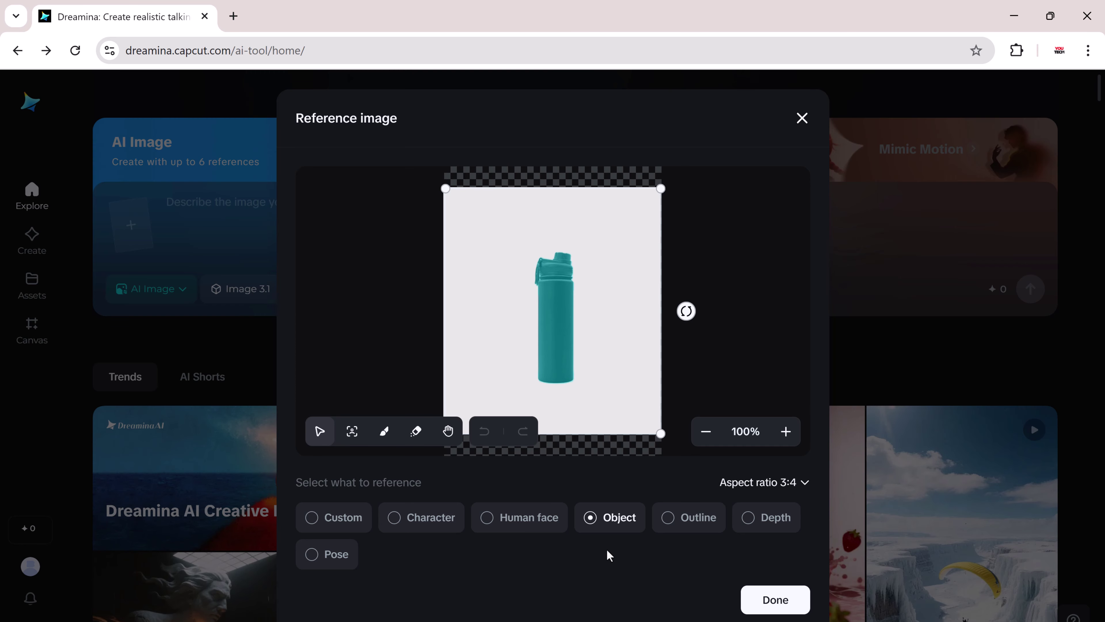
click(770, 610)
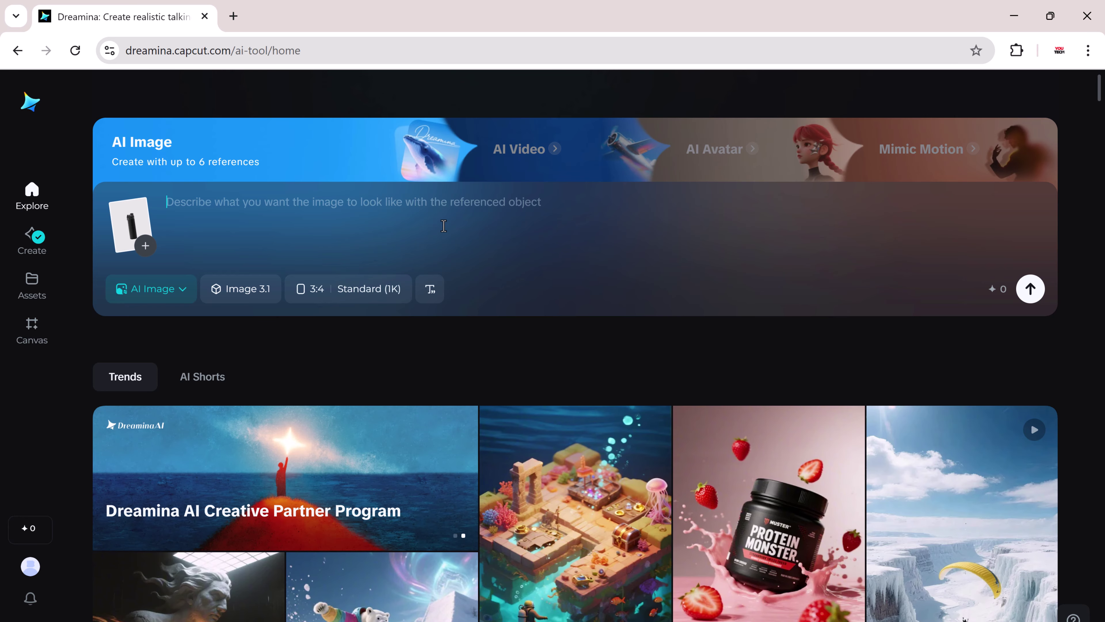
Generate 3:4 images from a prompt for a sleek poster of the black water bottle on a light, clean background with soft shadows and minimal abstract shapes.
text(Create a sleek poster featuring the attached black water bottle on a light, clean background (white, gray, or pastel). Add soft shadows and minimal abstract shapes to highlight the bottle as the centerpiece.)
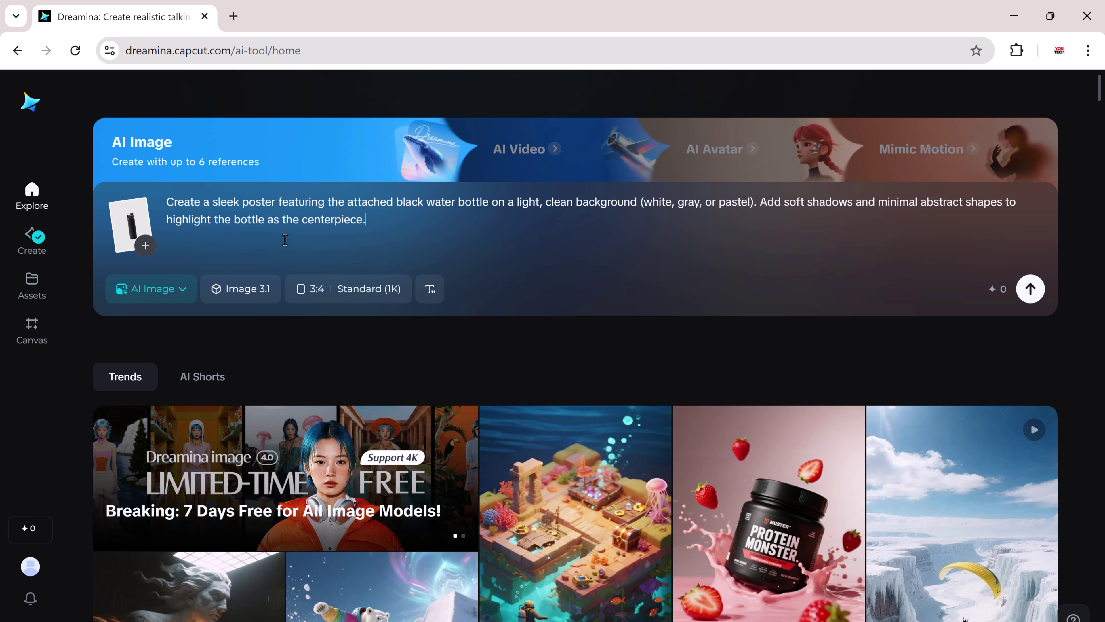
click(333, 289)
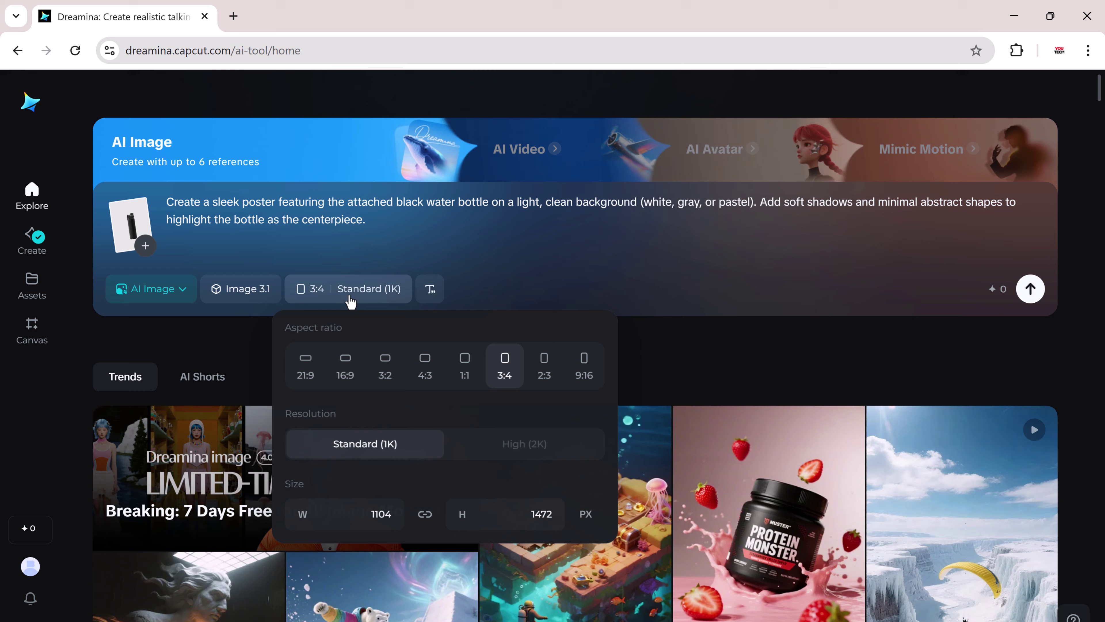
click(464, 368)
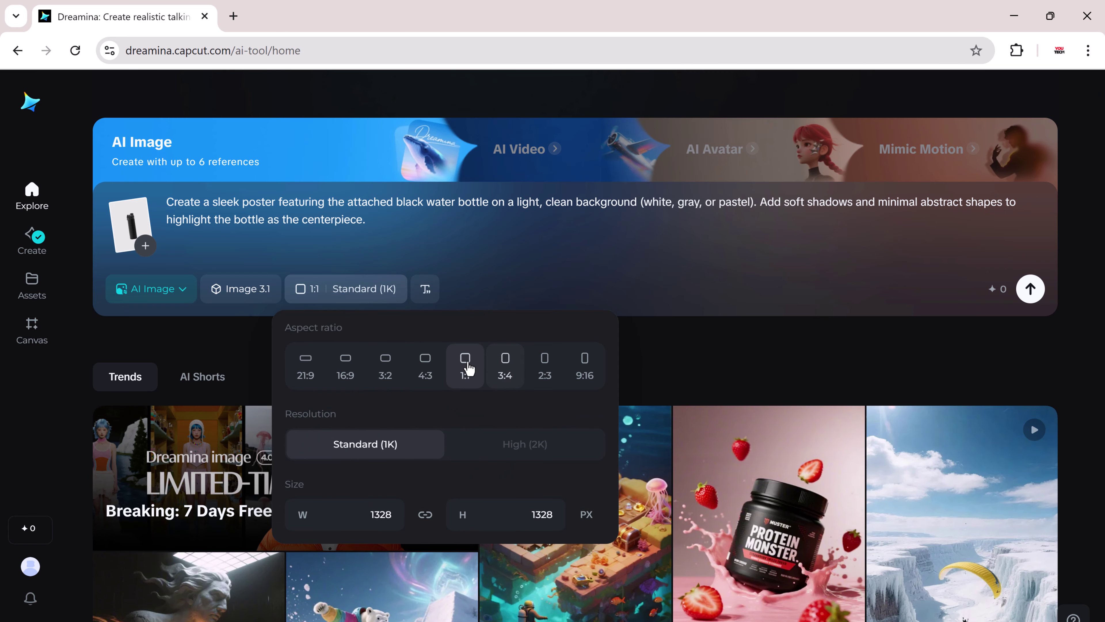
click(505, 368)
click(1030, 288)
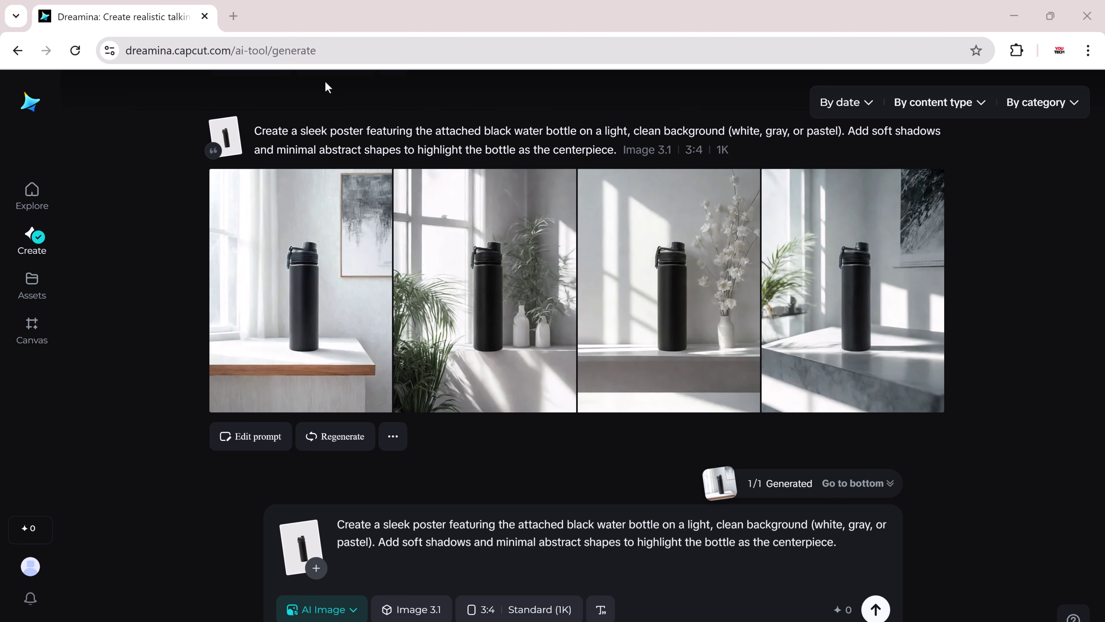
View the first, third and fourth generated water bottle images at full size.
mouse_move(322, 320)
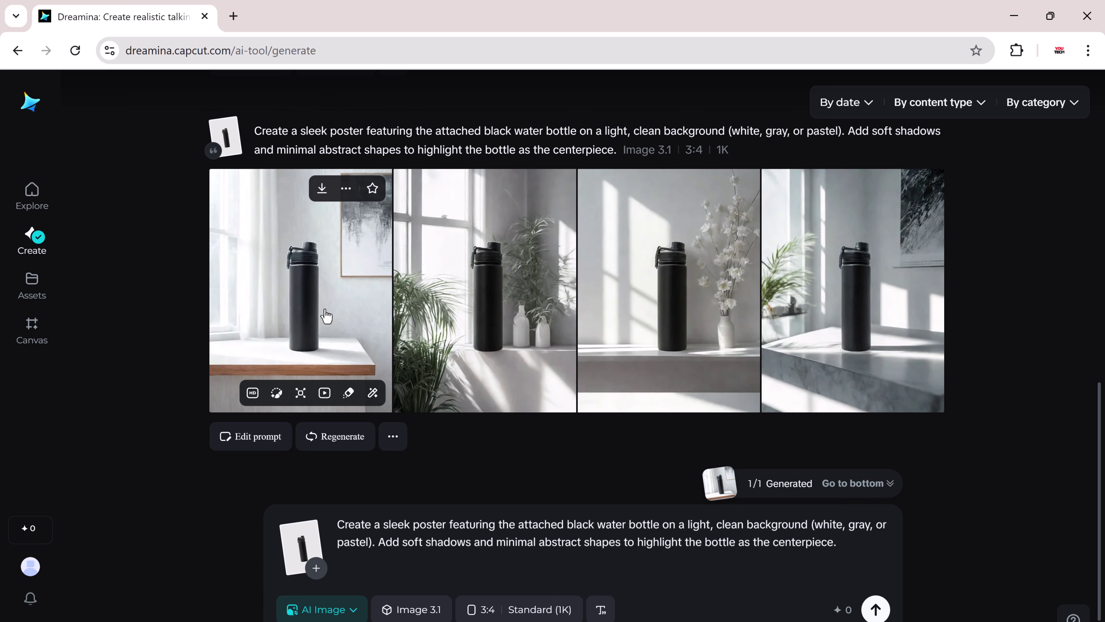
click(327, 316)
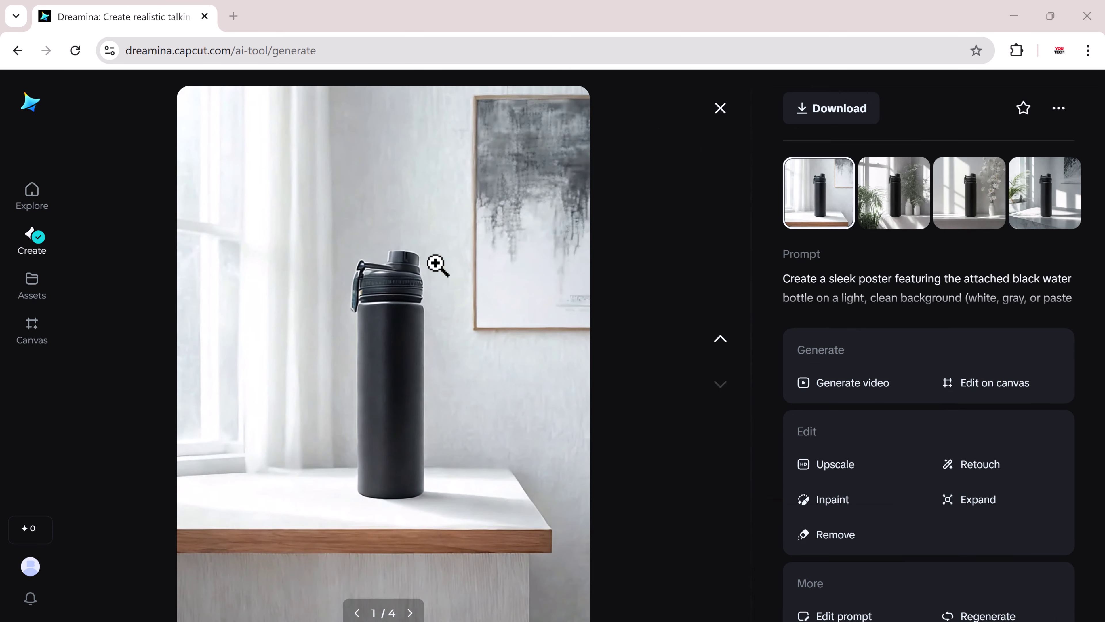
click(981, 192)
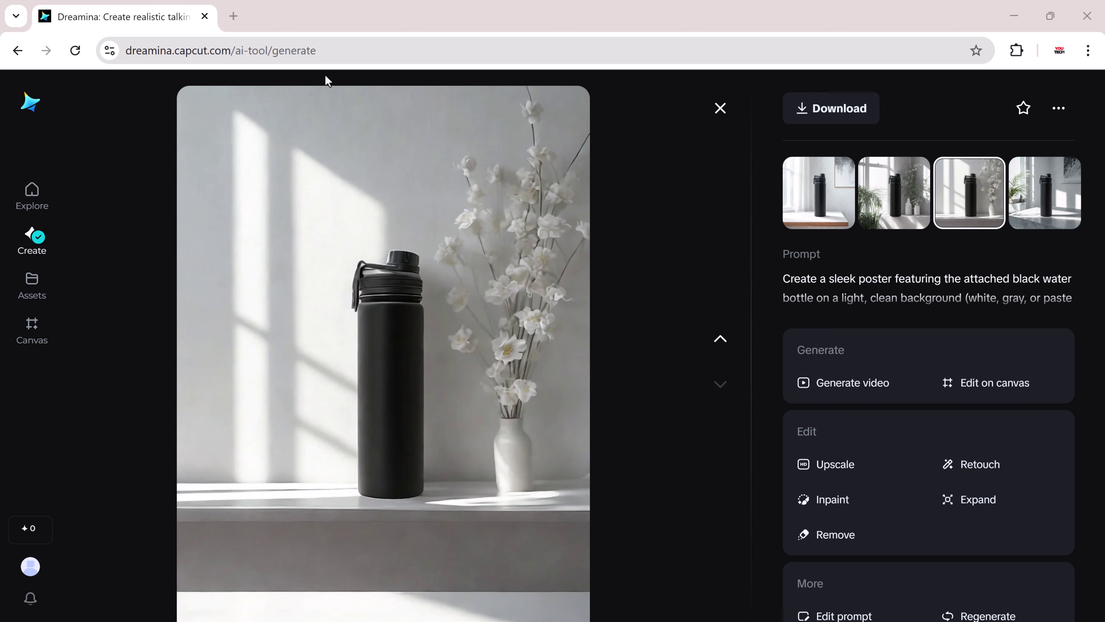
click(1070, 205)
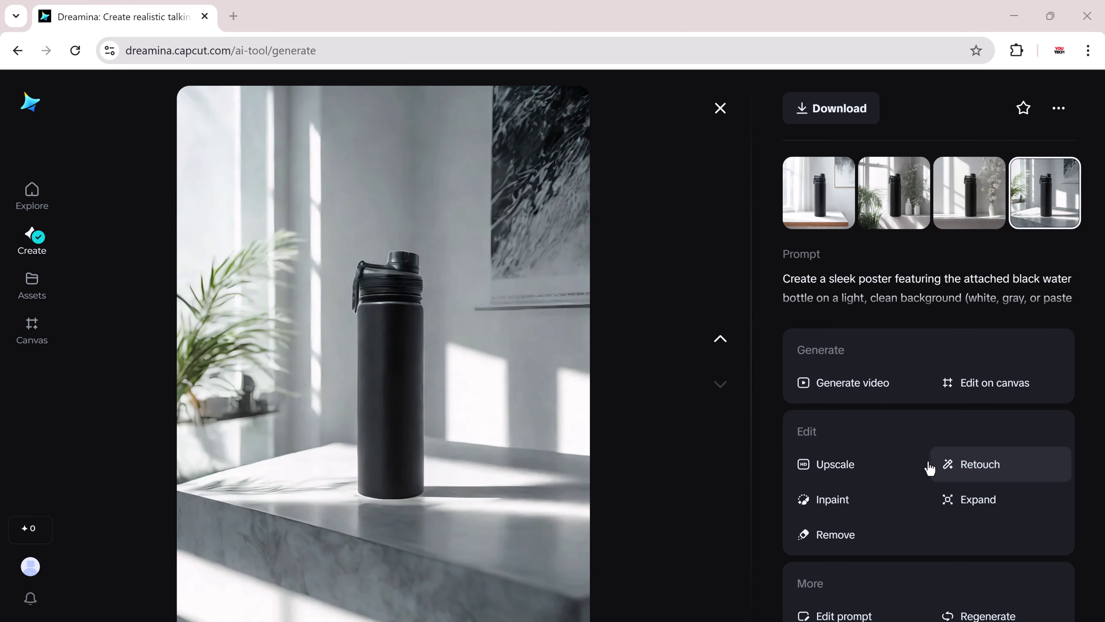
Replace the prompt with a bottle poster on a natural-inspired background of mountains, greenery or water textures with subtle earthy tones, and generate it.
click(855, 616)
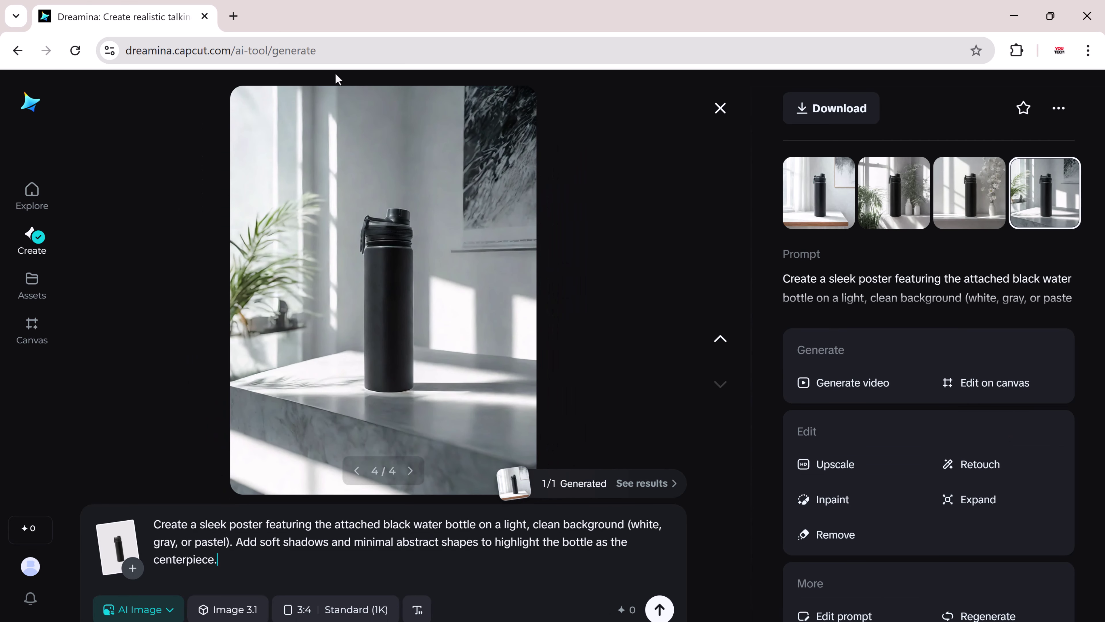
key(ctrl+a)
text(Design a poster featuring the attached black water bottle in front of a natural-inspired background (mountains, greenery, or water textures). Add subtle earthy tones and textures to highlight durability and outdoor usability)
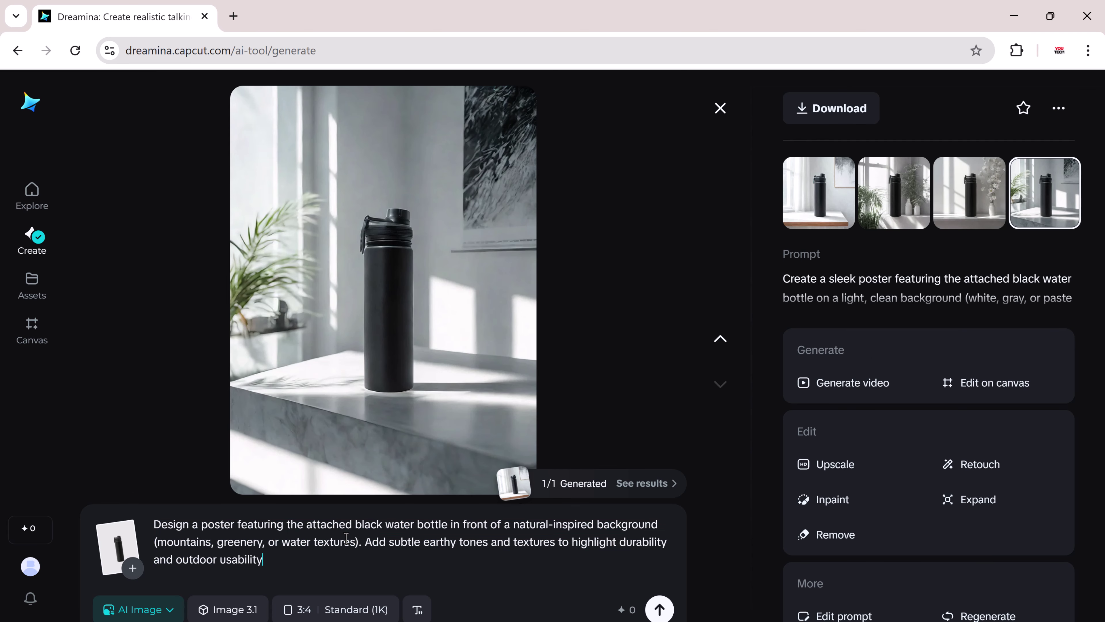
key(Return)
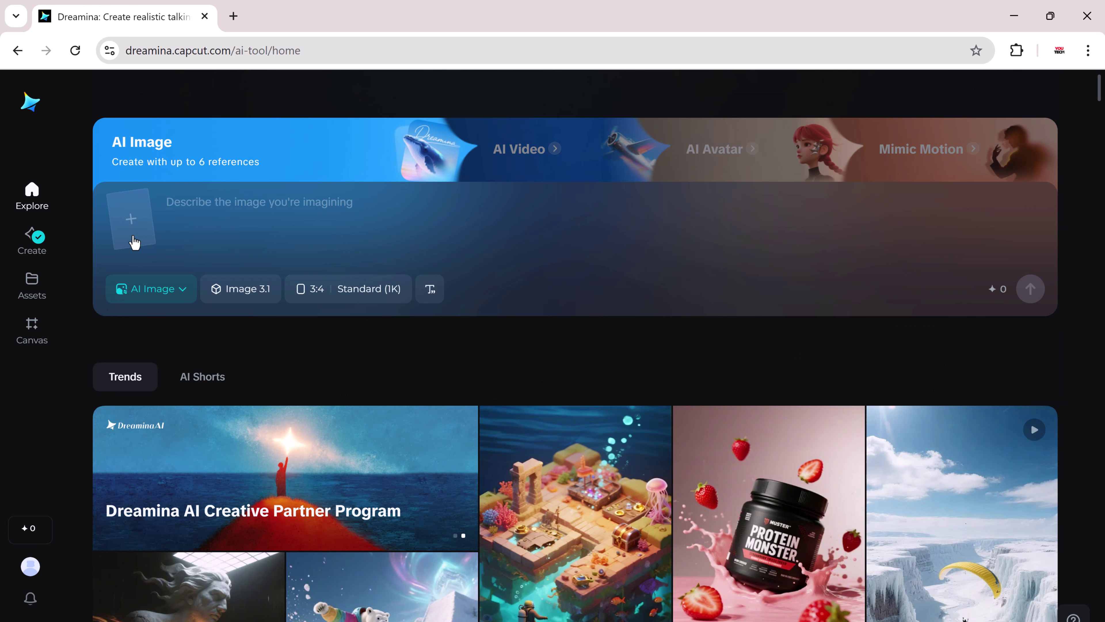
Add image 32 as an Object reference and prompt for a blue sneaker poster inspired by streets, skateparks or outdoor textures with realistic shadows.
click(135, 242)
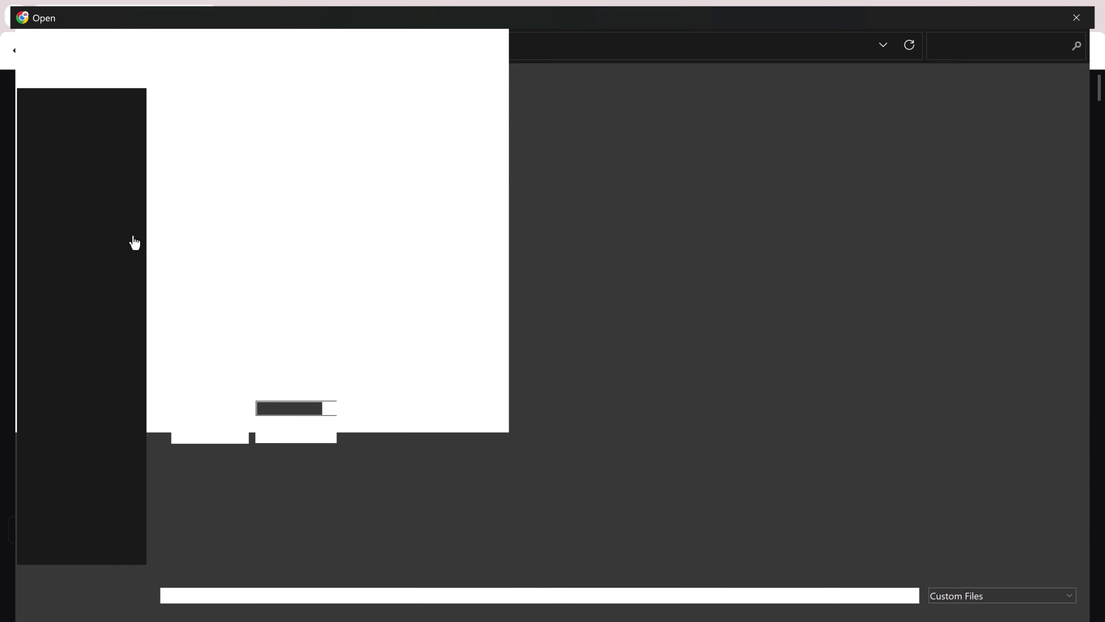
double_click(210, 141)
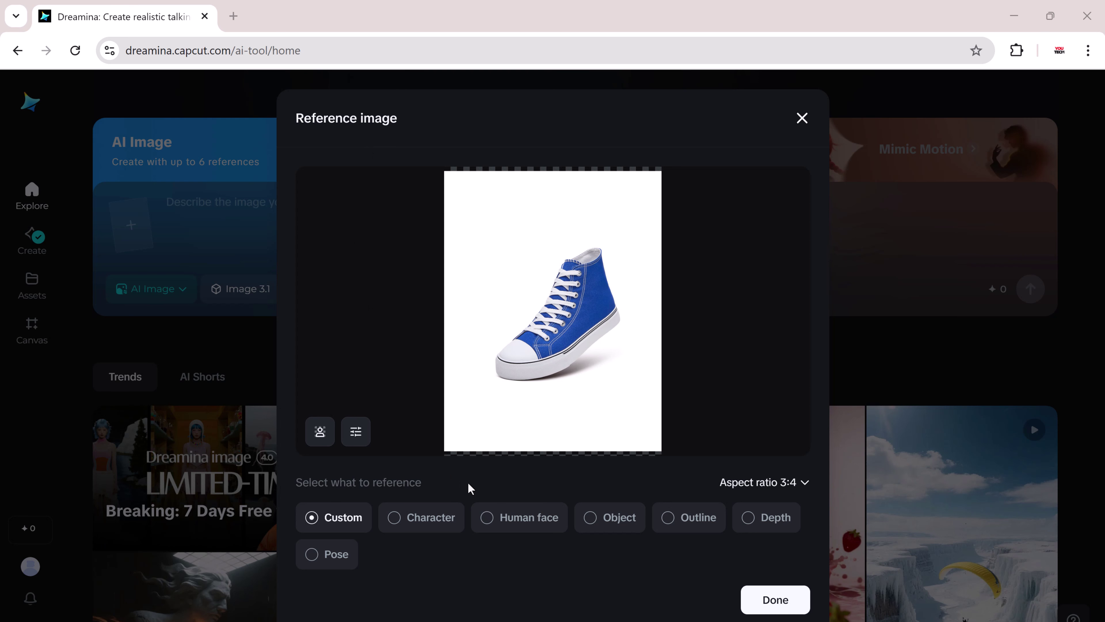
click(599, 526)
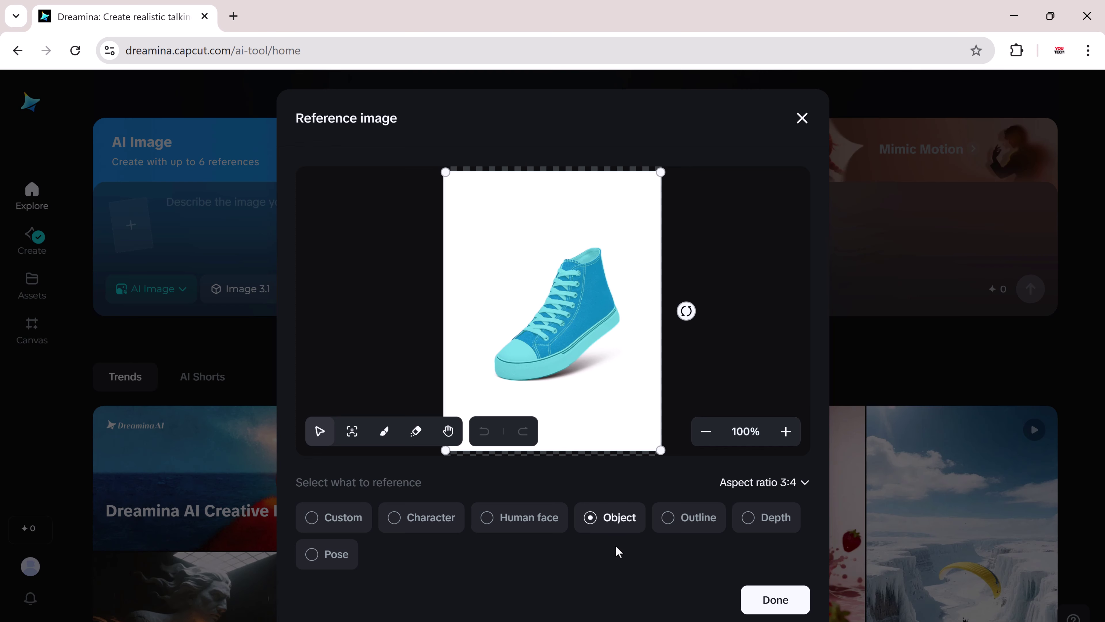
key(Escape)
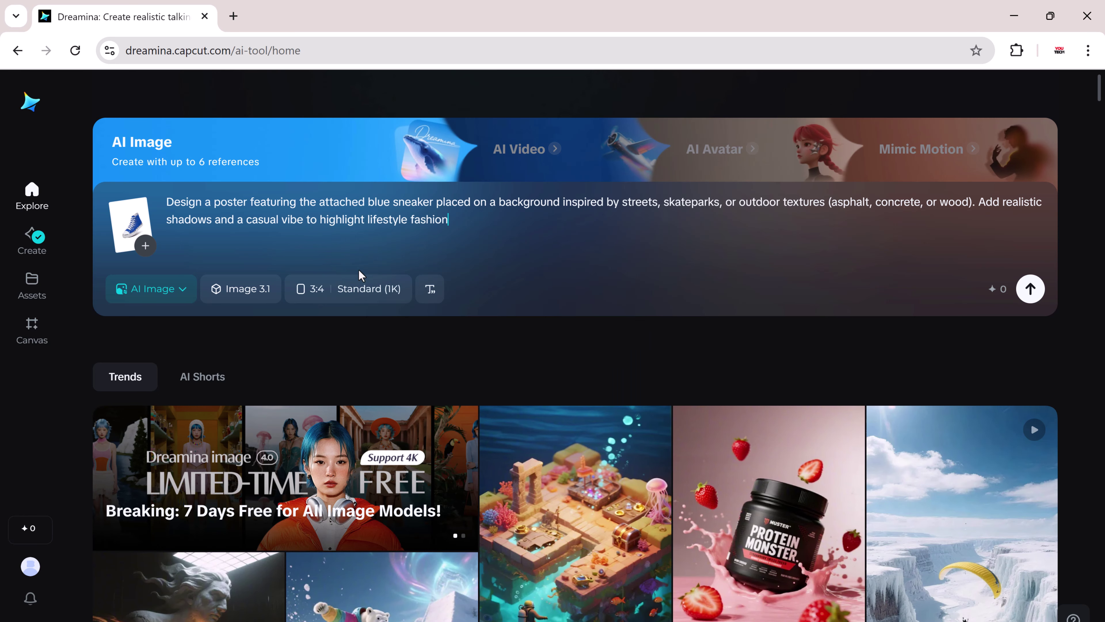
Set the aspect ratio to 1:1 at Standard (1K) resolution and generate the street-style blue sneaker poster.
click(364, 288)
click(465, 373)
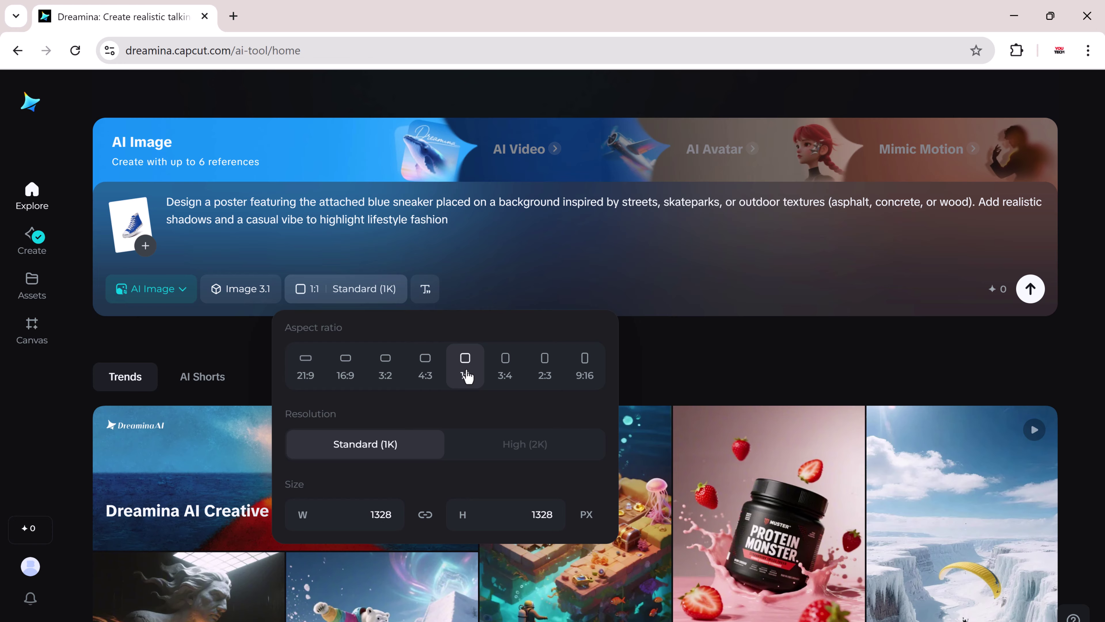
click(540, 242)
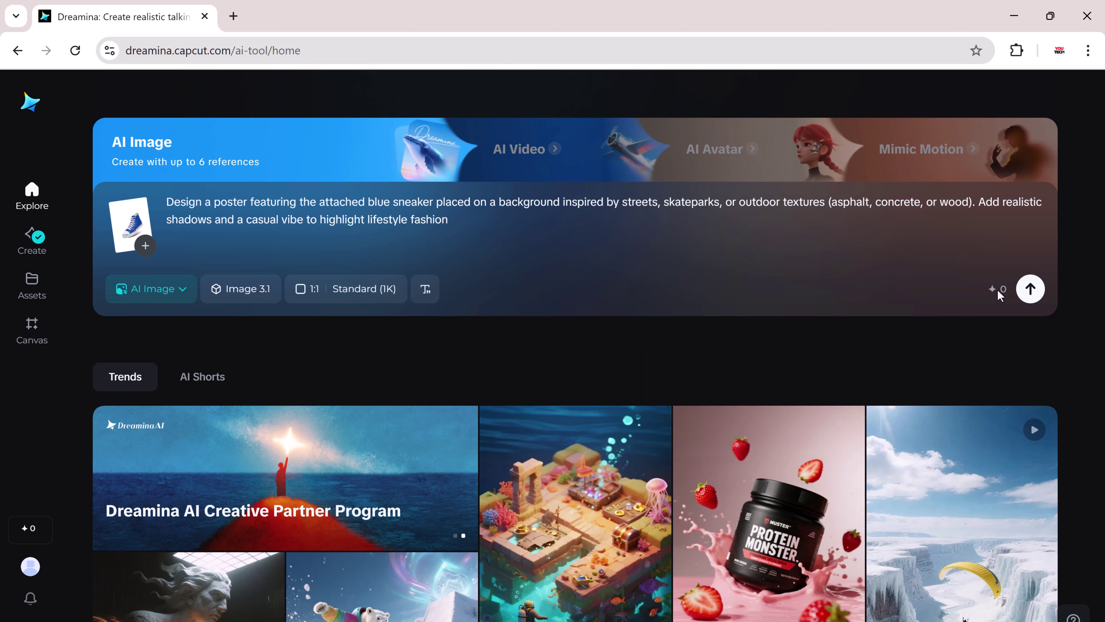
click(1030, 289)
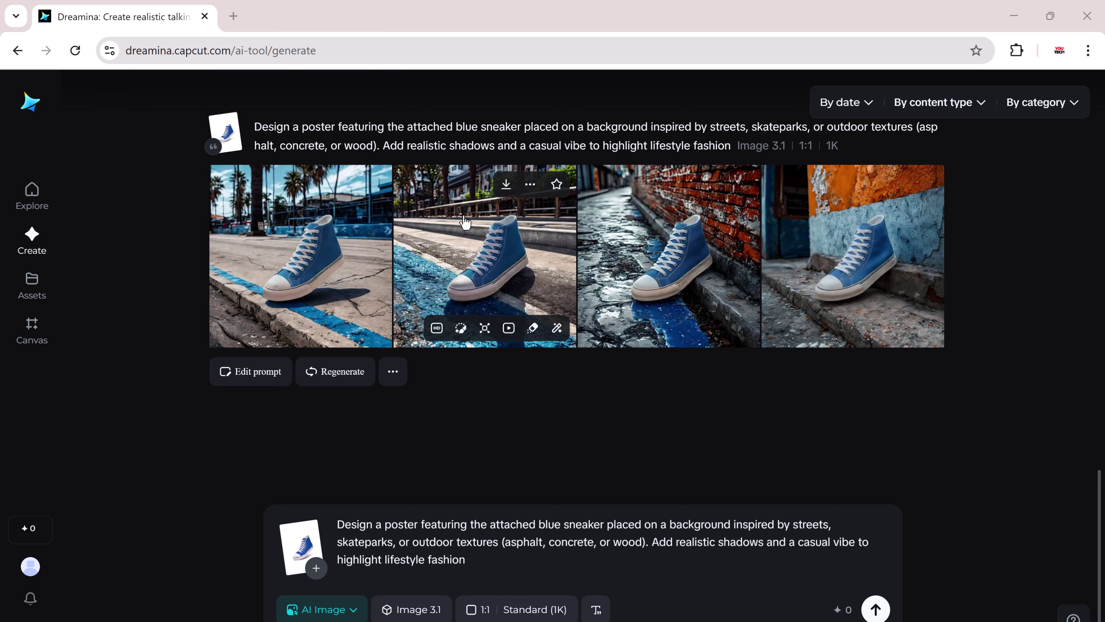
View the second, fourth and third generated street-style sneaker images at full size.
click(464, 222)
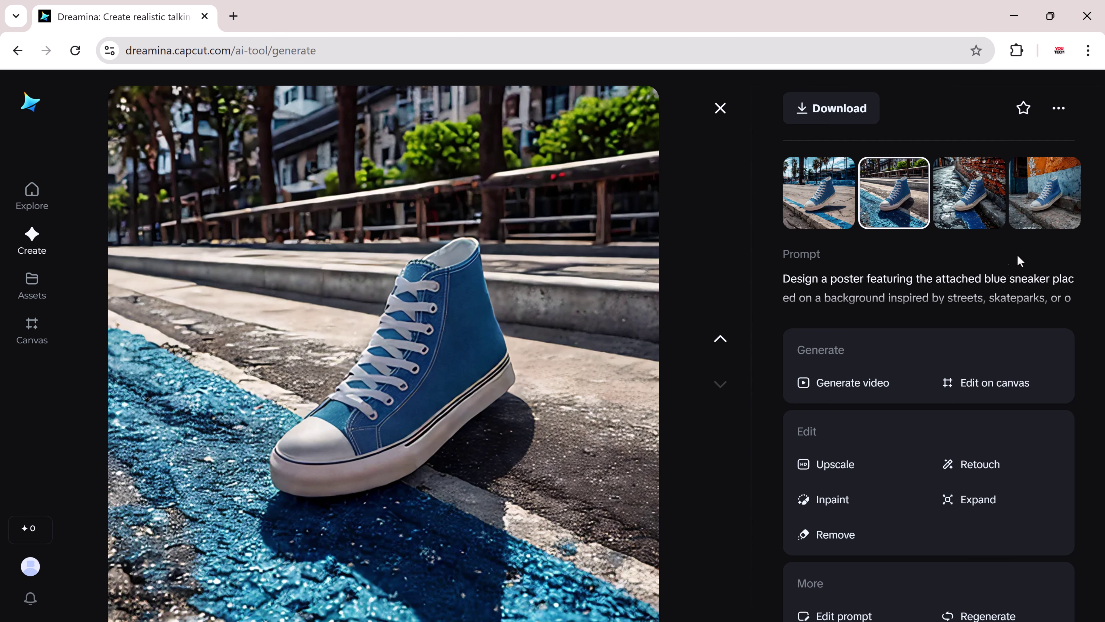
click(1049, 215)
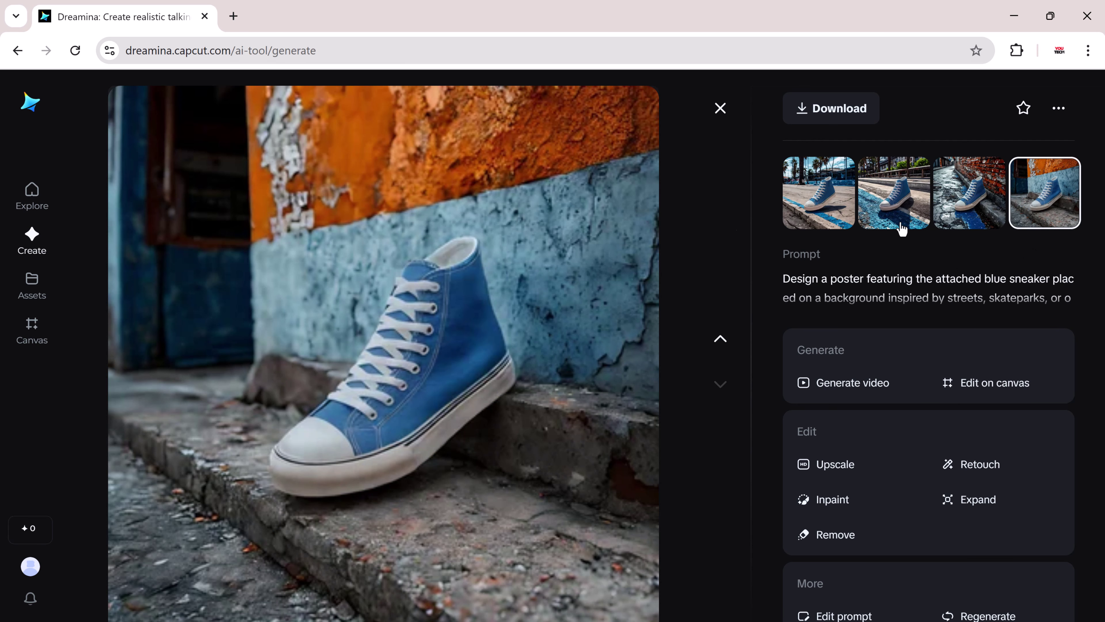
key(Left)
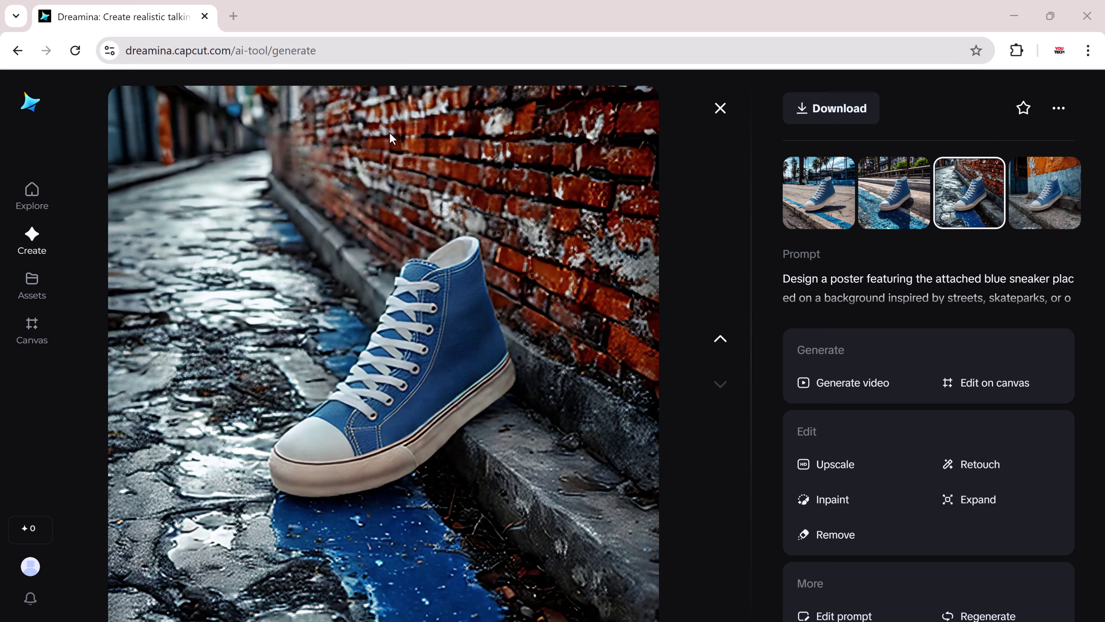
Replace the prompt with a blue sneaker poster on a retro-inspired pop art background in bright contrasting colors with playful abstract elements, and generate it.
click(844, 615)
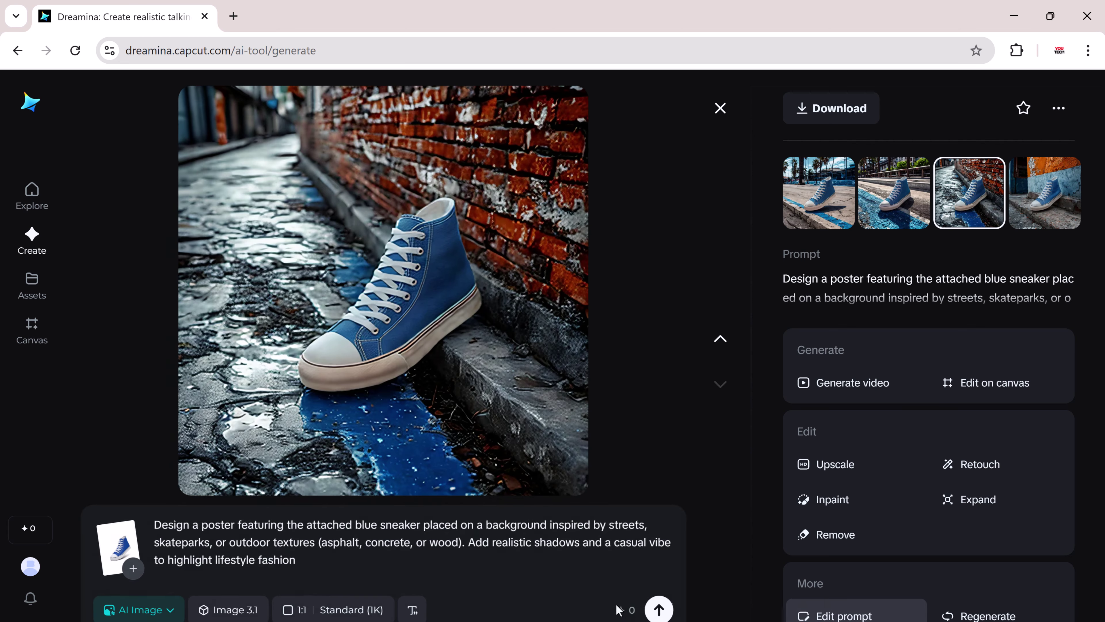
key(ctrl+a)
text(Create a poster featuring the attached blue sneaker on a retro-inspired background (pop art patterns, bright contrasting colors like yellow, pink, or teal). Add playful abstract elements for a fun, trendy look)
key(Return)
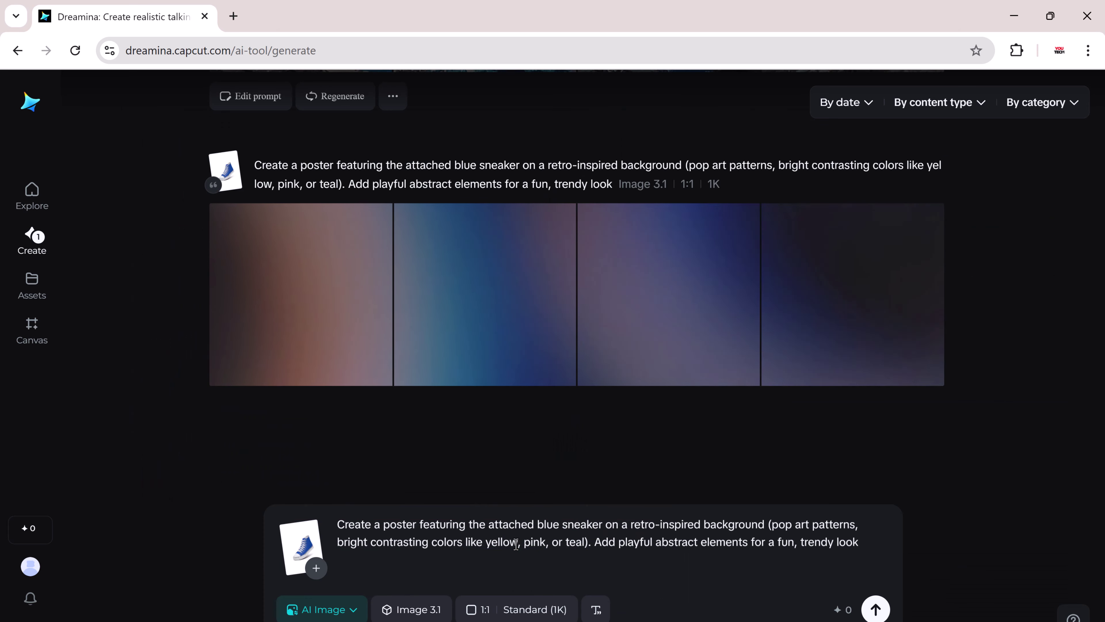
Open the first image of the modern light-background sneaker set for editing on the canvas.
click(309, 92)
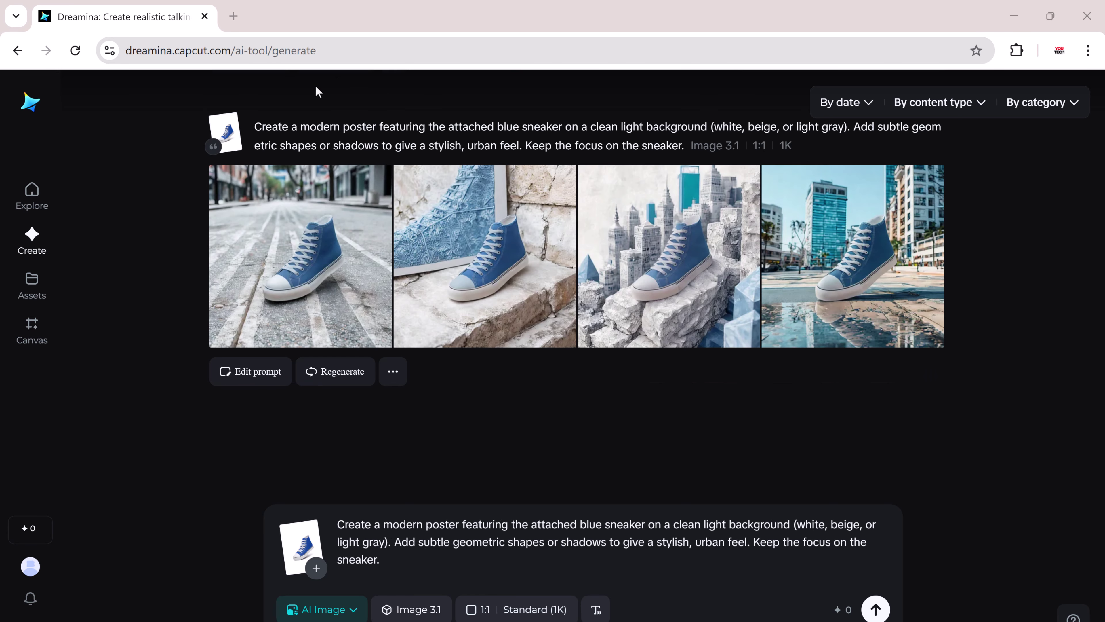
click(291, 189)
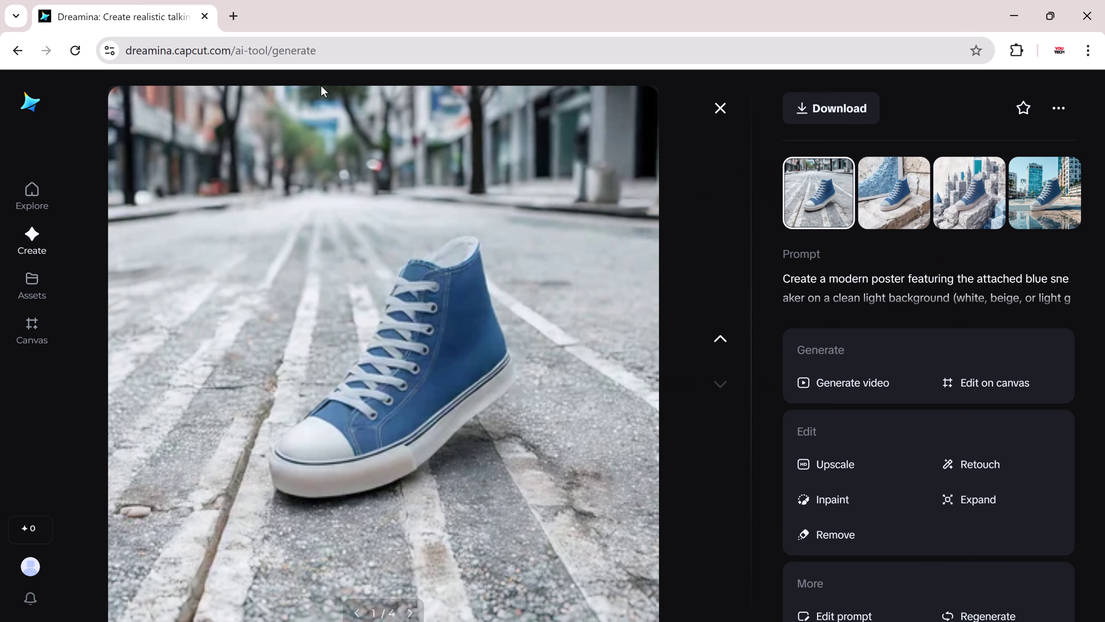
click(1004, 391)
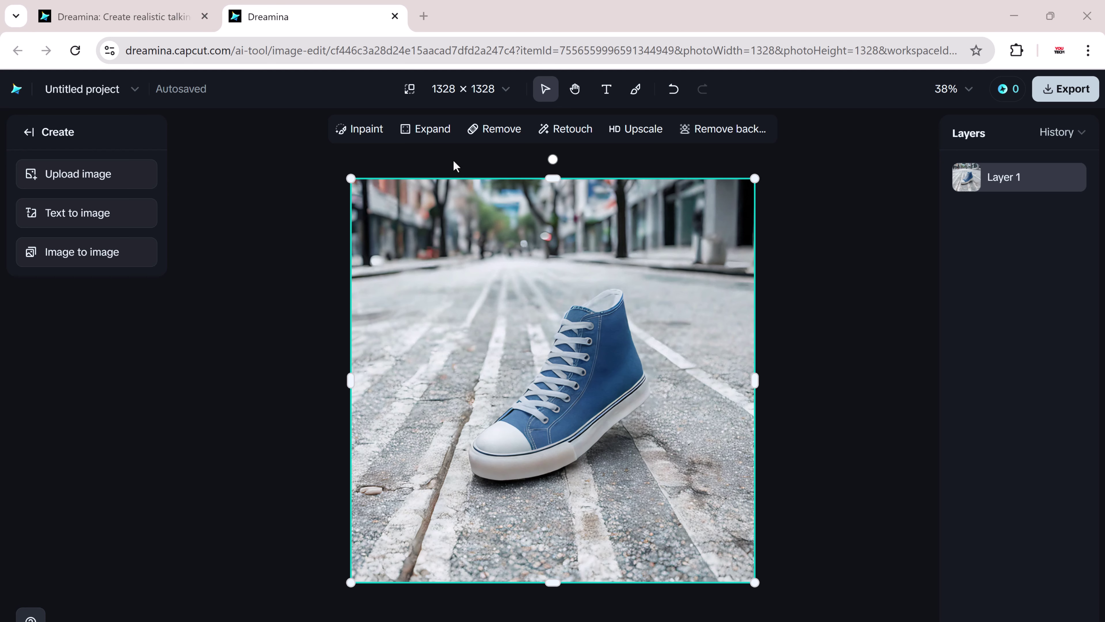
Remove the small light round patch from the pavement to the lower left of the sneaker and accept the result.
click(484, 130)
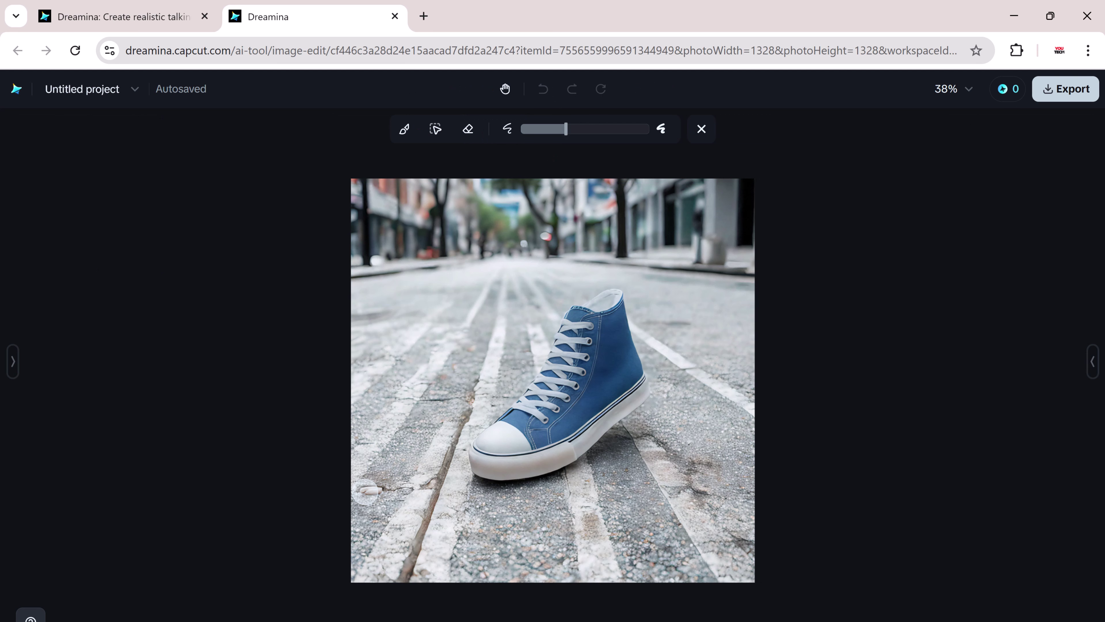
drag(363, 489, 411, 491)
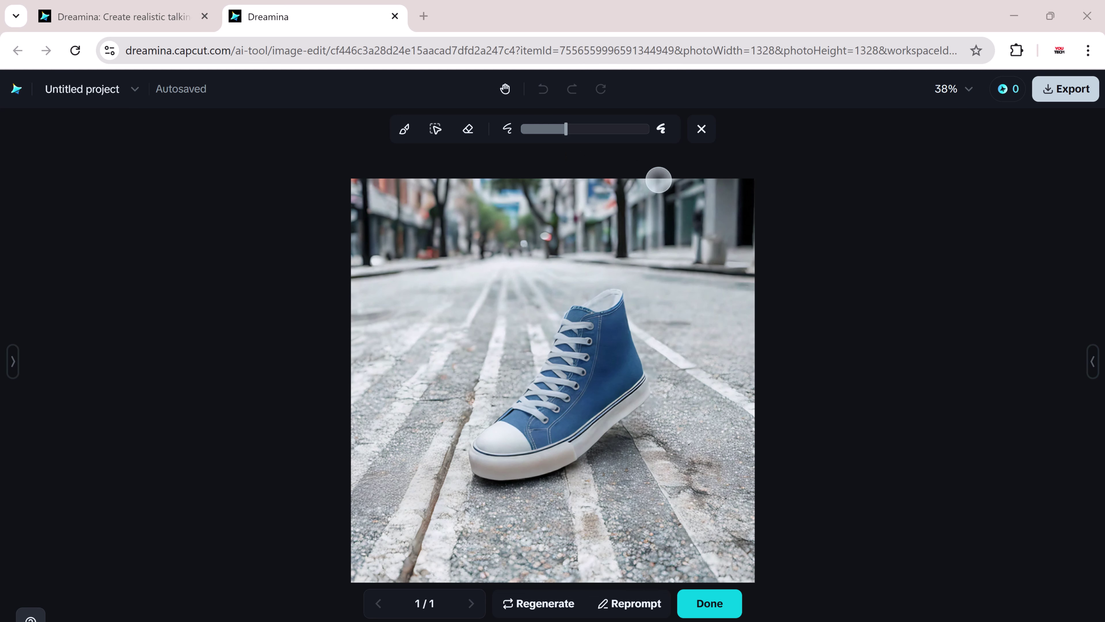
click(708, 605)
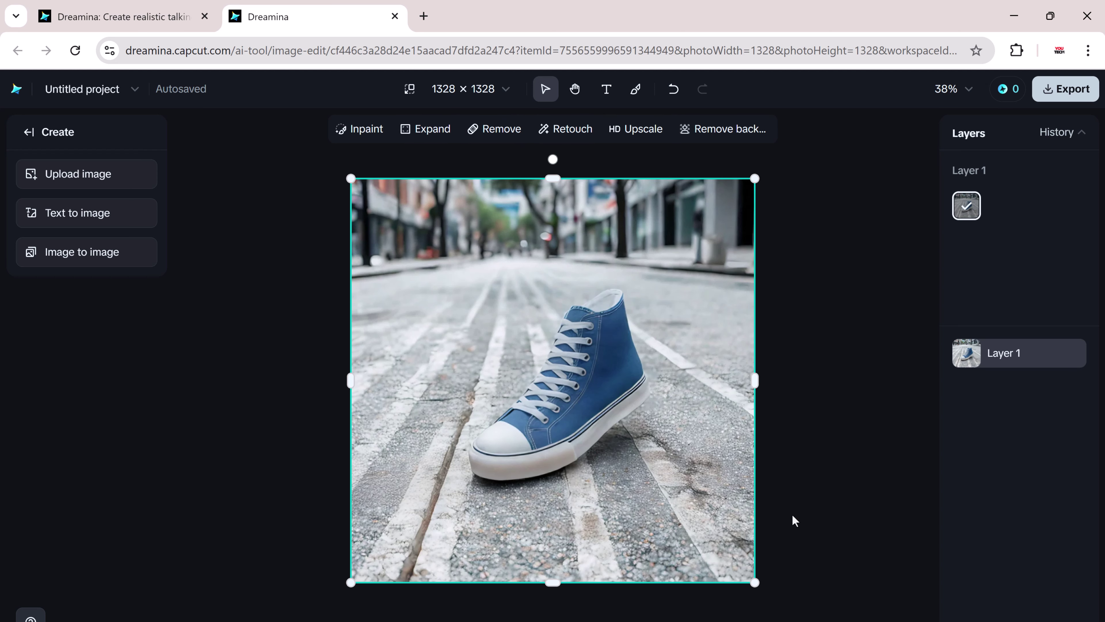
Export the selected sneaker image layer as a PNG at 2x size.
click(1049, 90)
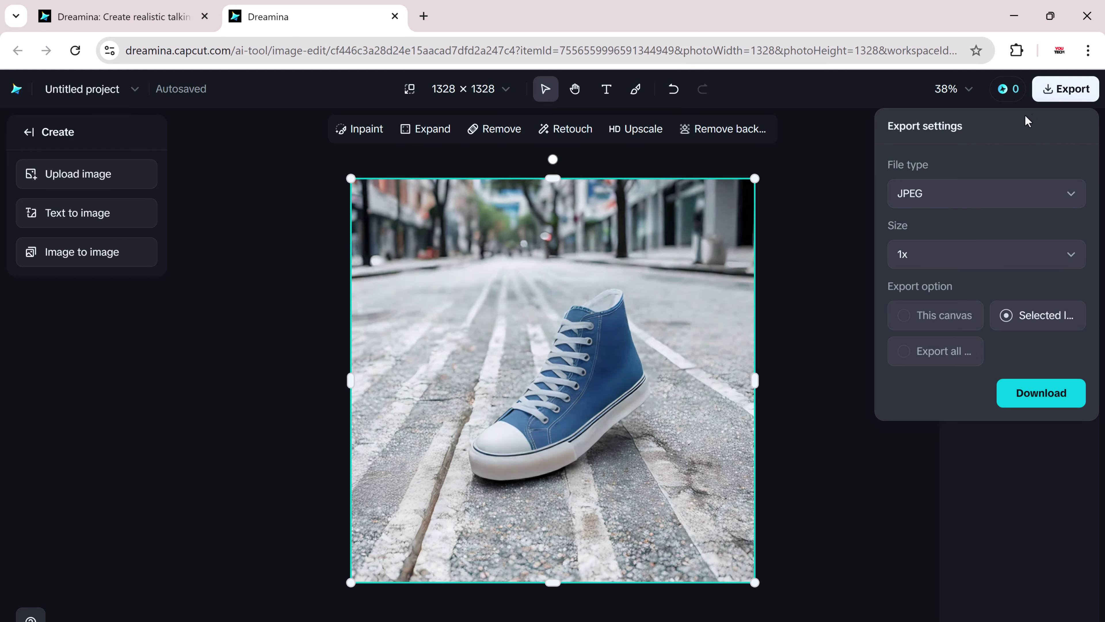
click(997, 195)
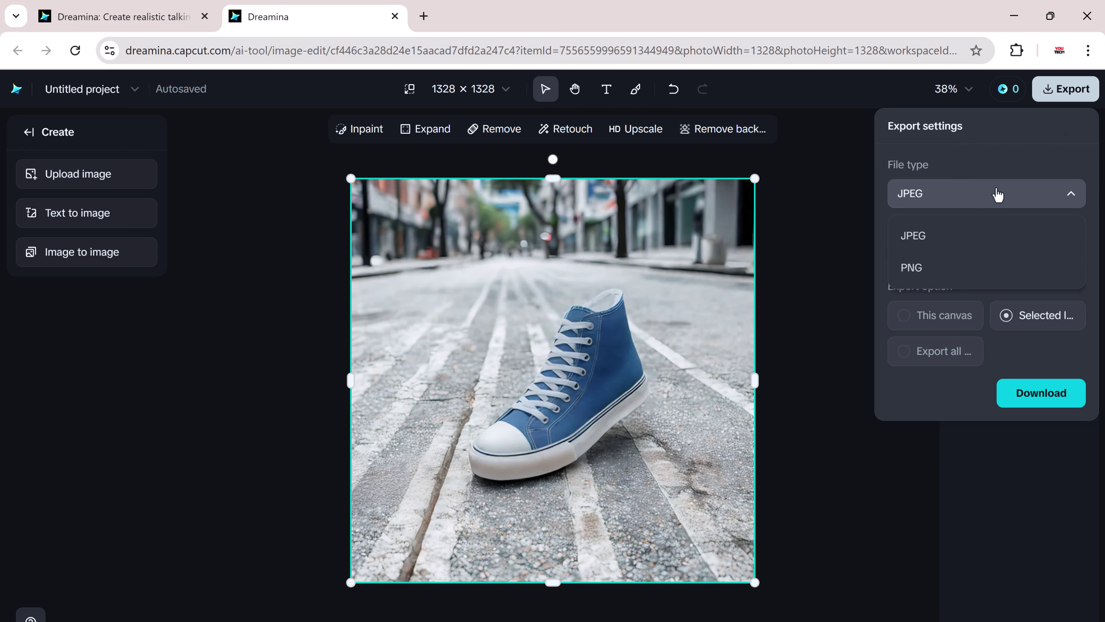
click(962, 274)
click(958, 264)
click(945, 329)
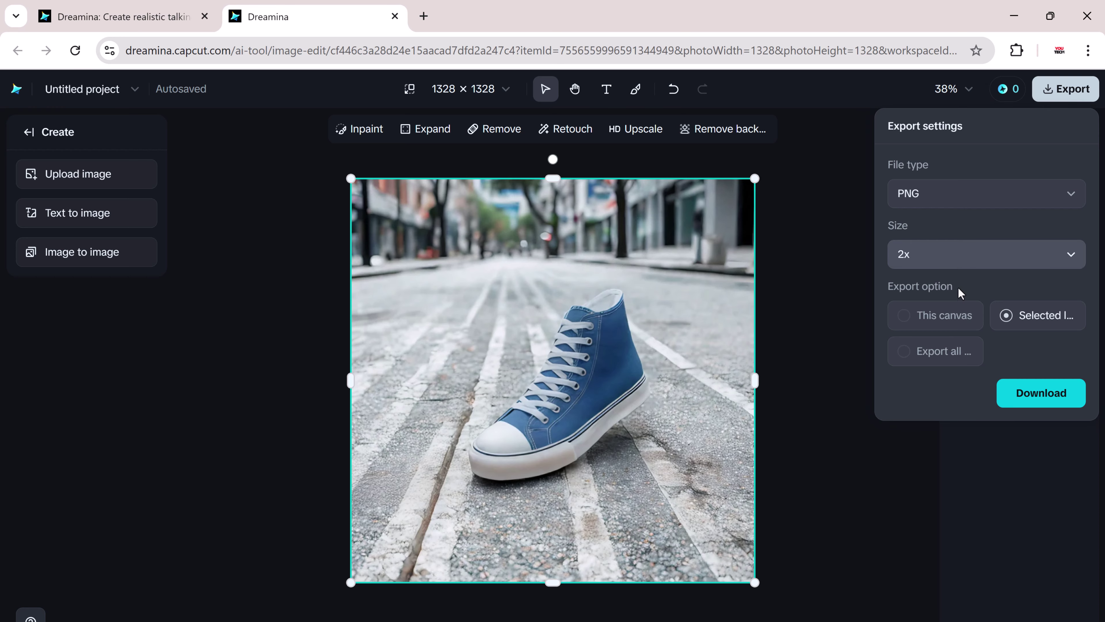
click(1062, 399)
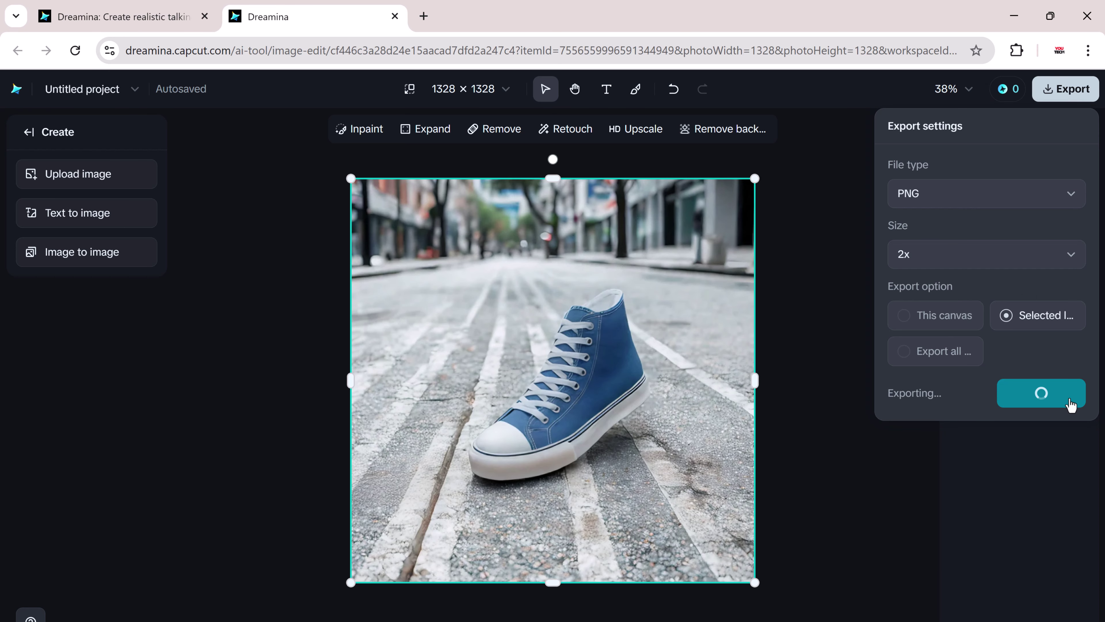
click(826, 204)
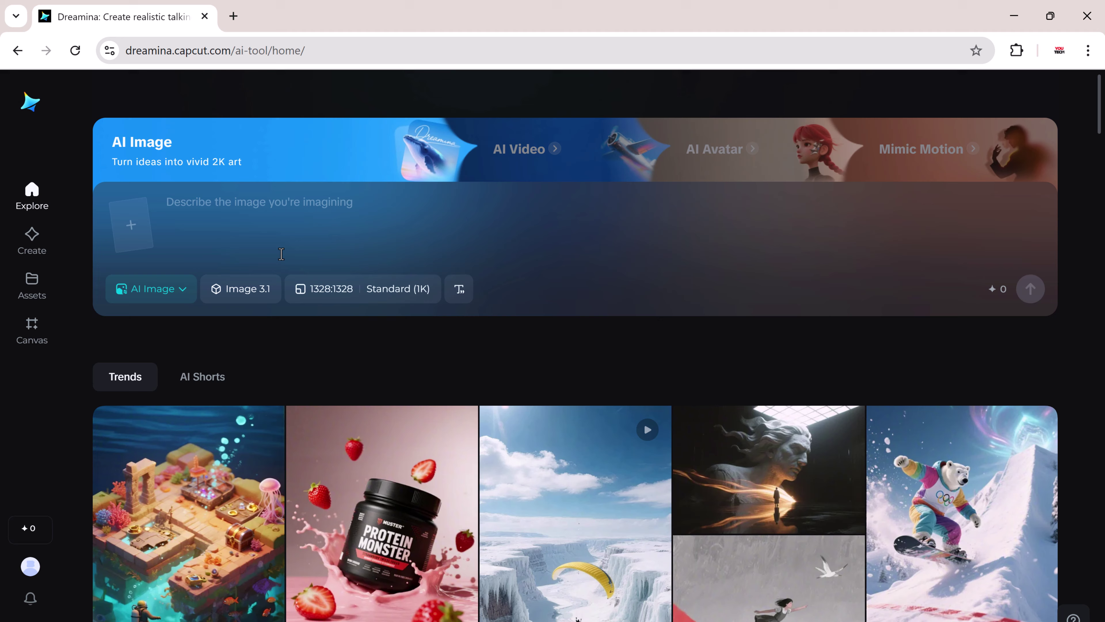
Set up a new AI image with the Image 3.1 model and a 4:3 aspect ratio.
click(272, 291)
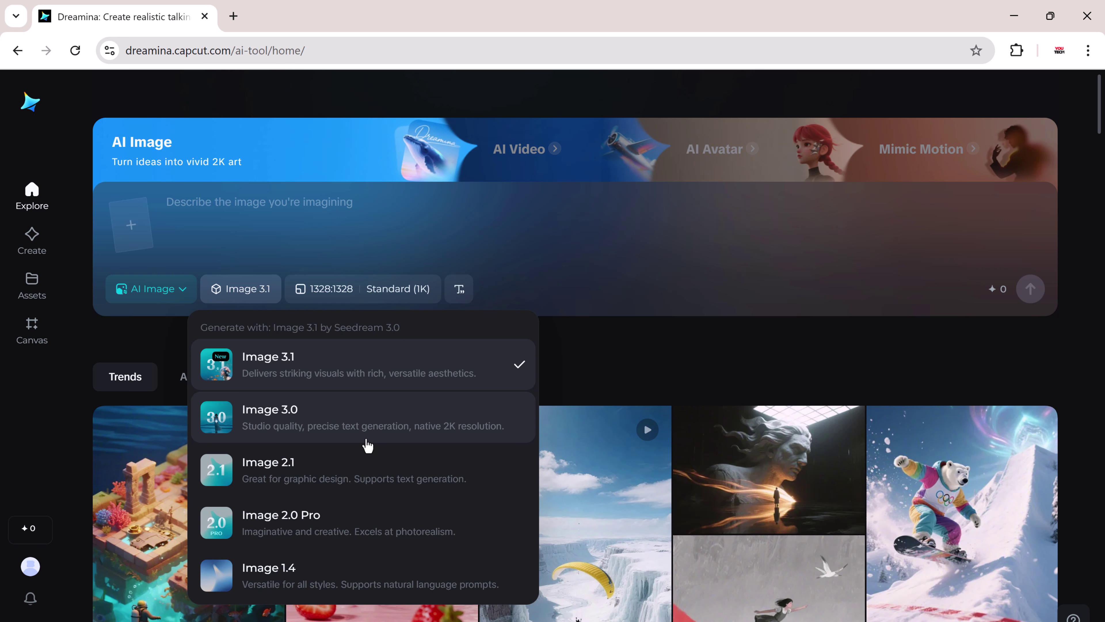
click(320, 376)
click(374, 301)
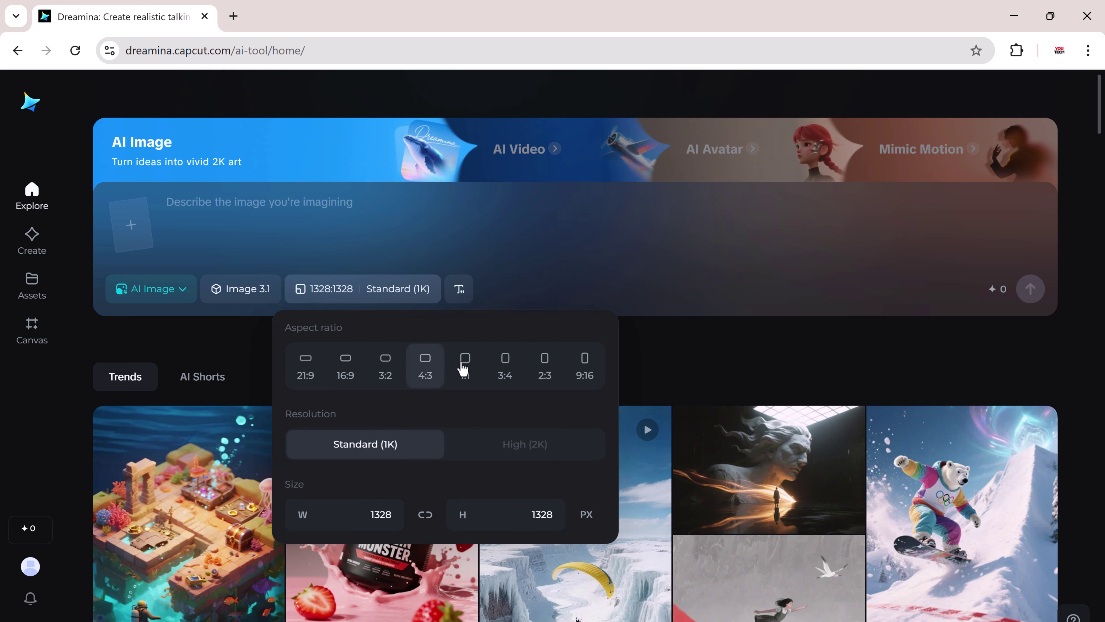
click(434, 369)
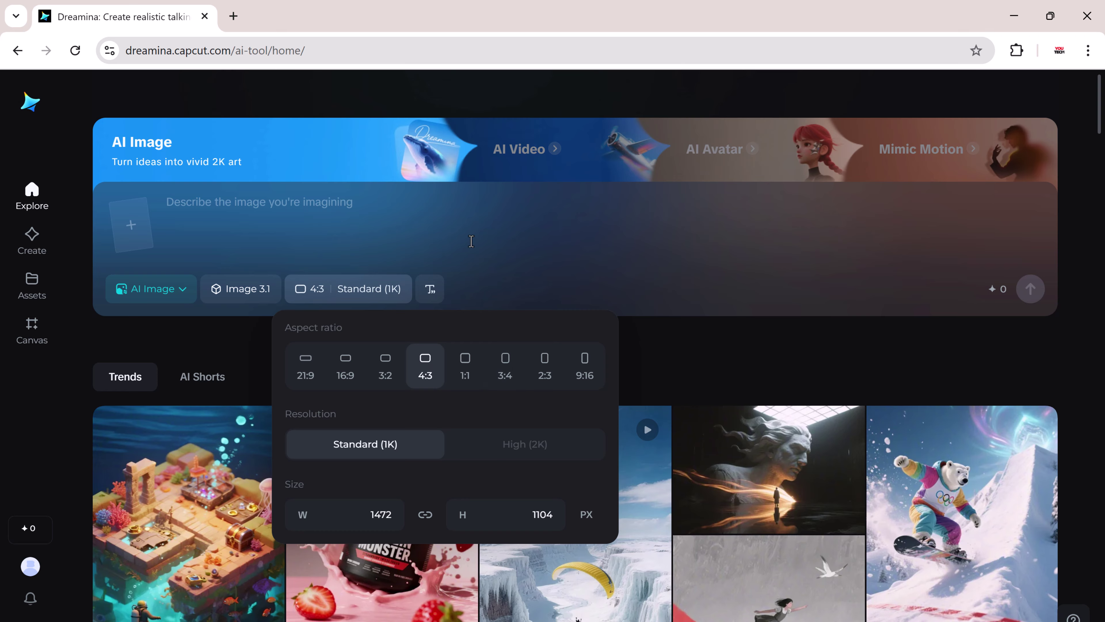
Generate images from the prompt "Fresh burger with melting cheese, fire grill background, bold typography, text: BURGER HUB™ – Flame Grilled Goodness".
click(470, 226)
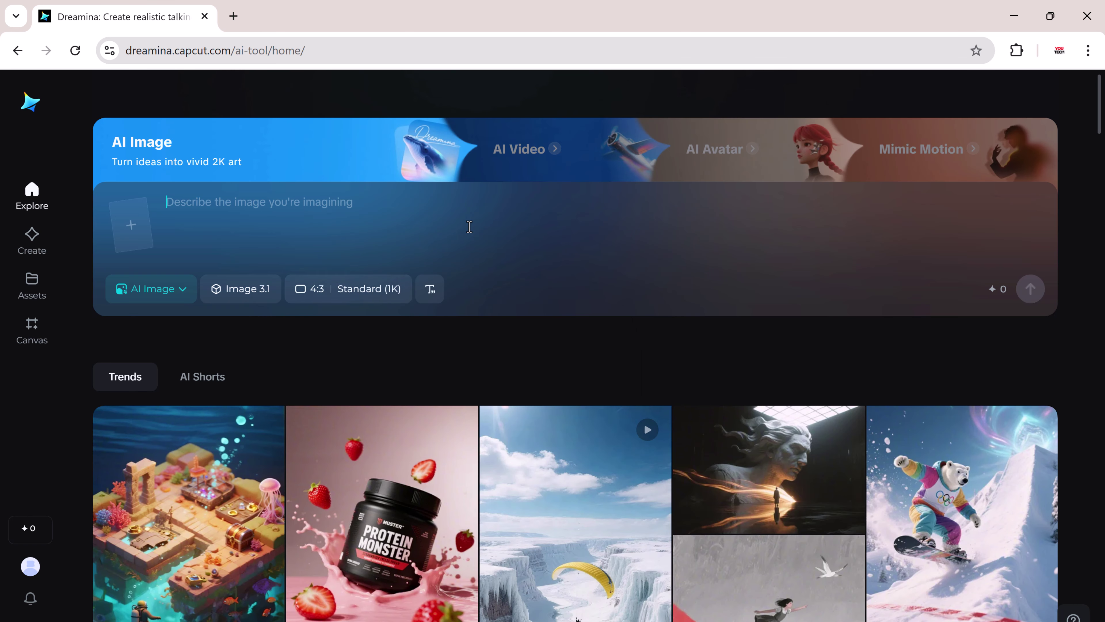
text(Fresh burger with melting cheese, fire grill background, bold typography, text: BURGER HUB™ – Flame Grilled Goodness)
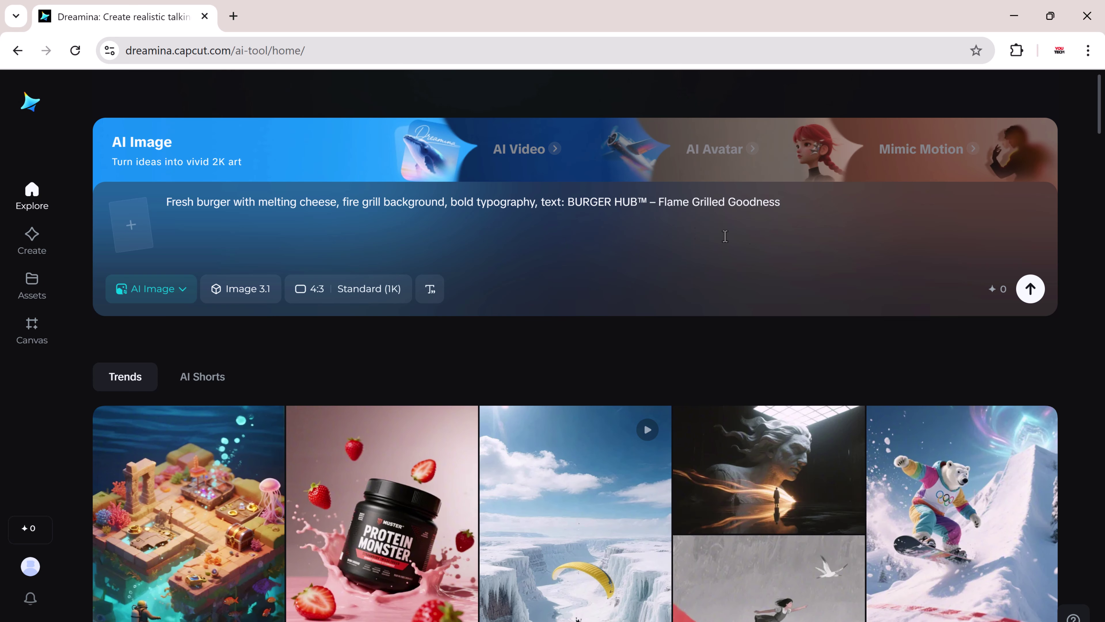
click(453, 127)
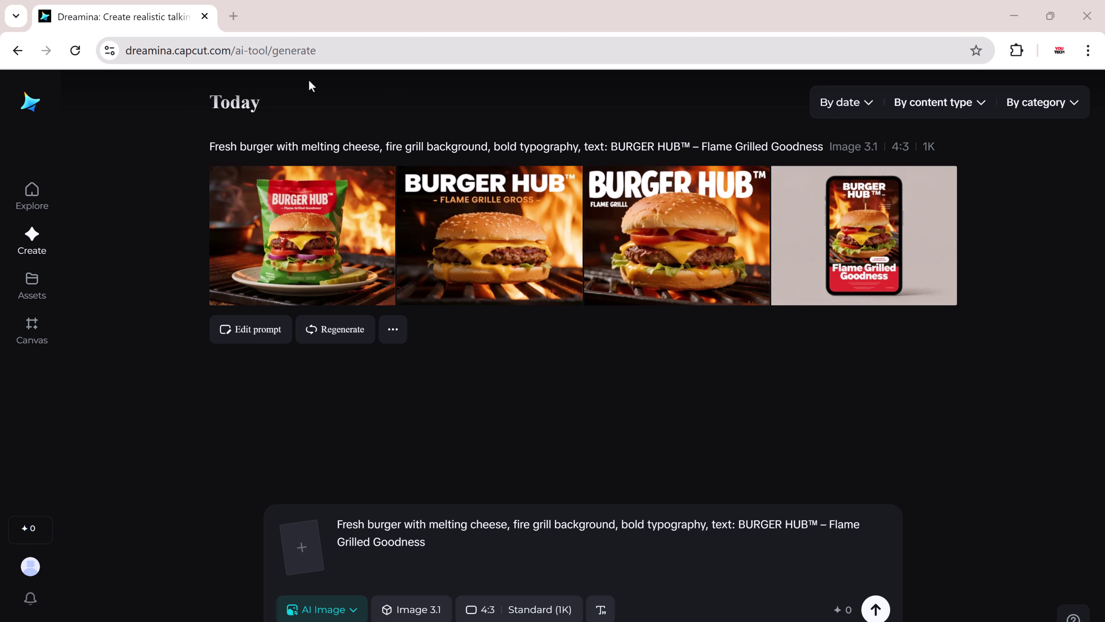
Open the third generated burger poster for editing on the canvas and select its image layer.
click(698, 196)
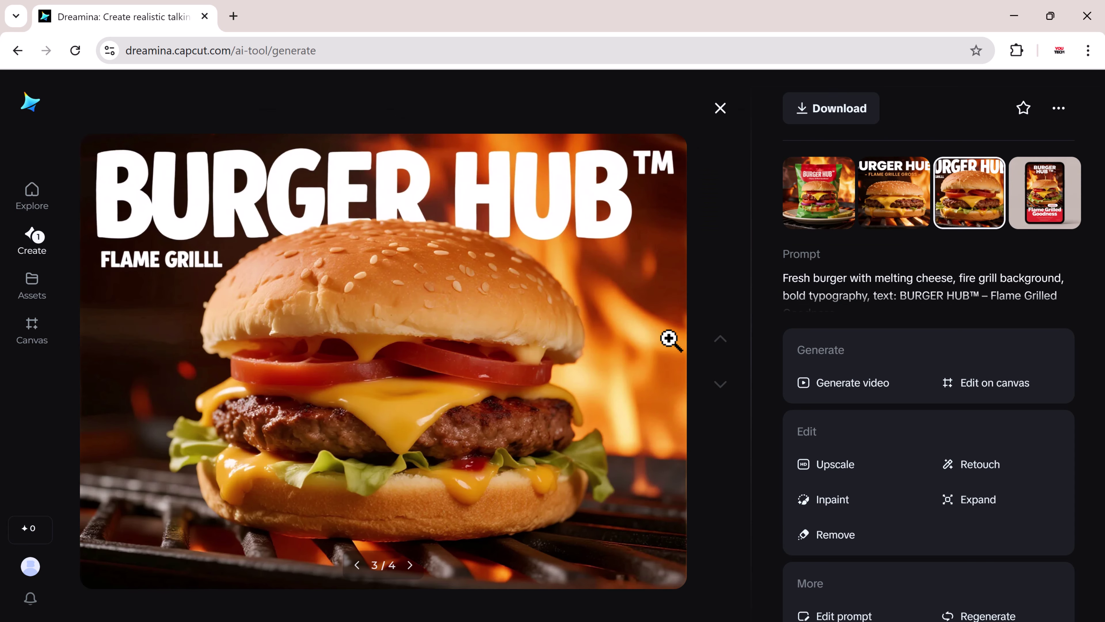
click(967, 384)
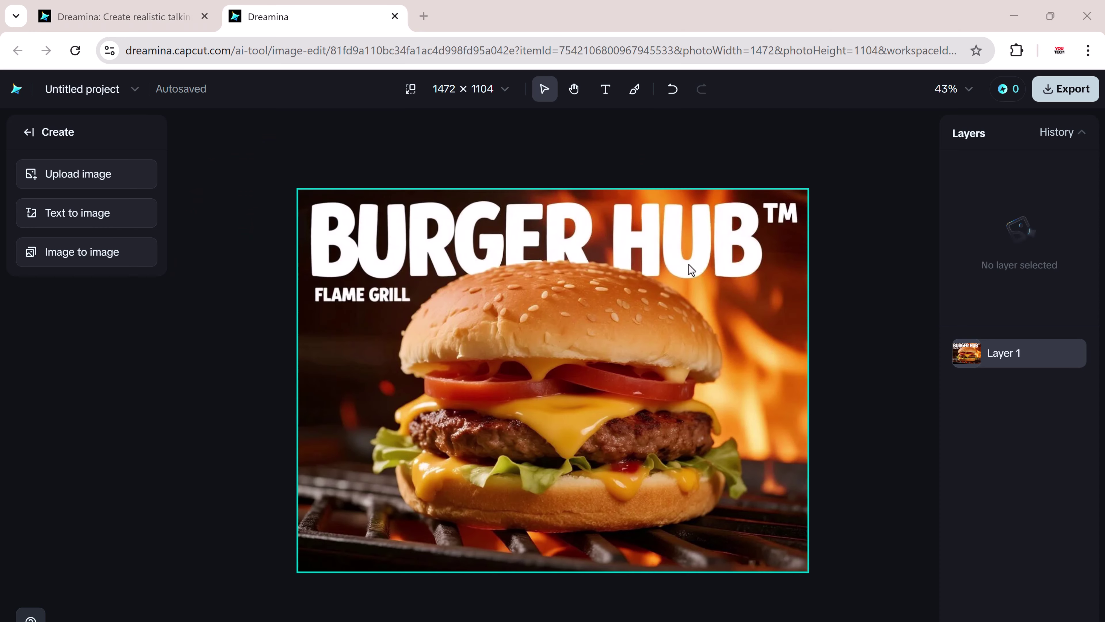
click(621, 398)
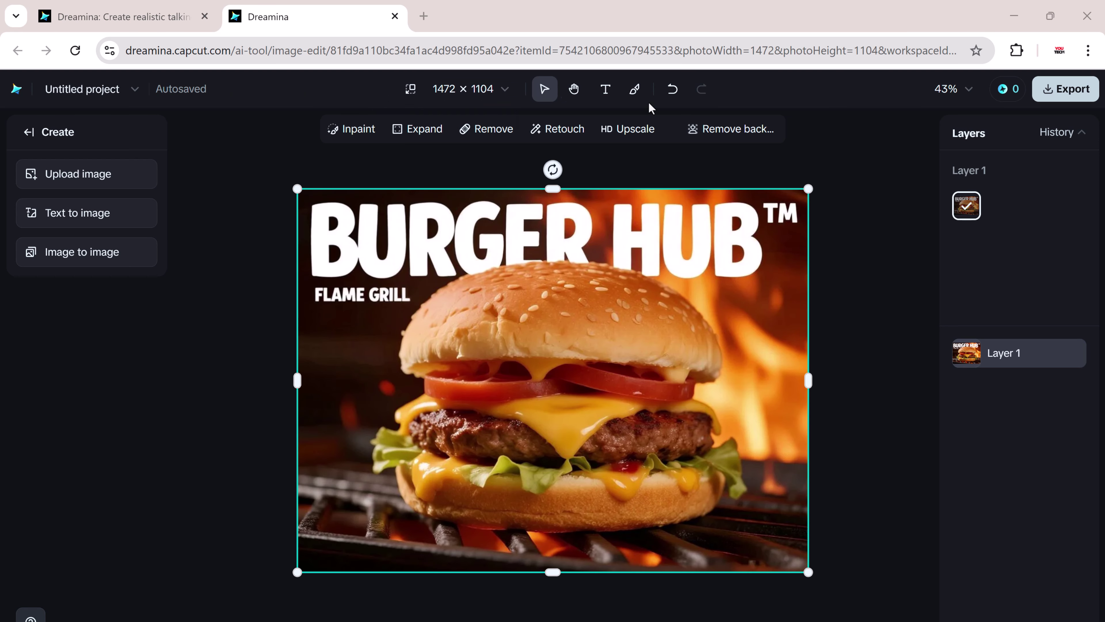
Add the text "Order Now!" over the burger's top bun and apply an AI text effect to it.
click(605, 89)
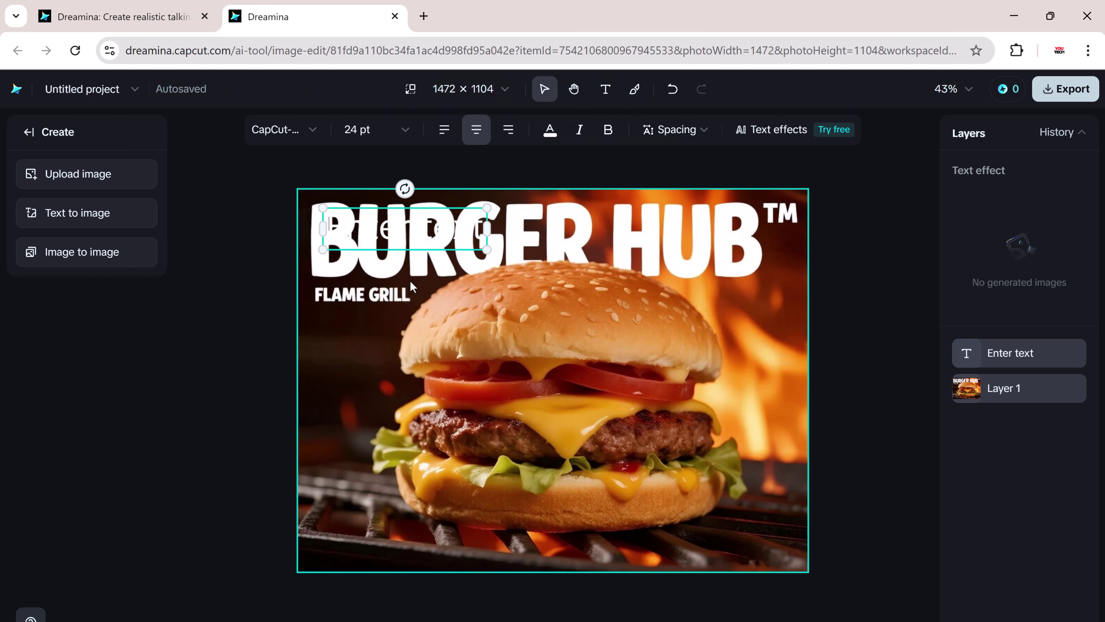
drag(409, 244, 558, 298)
double_click(558, 299)
text(Order N)
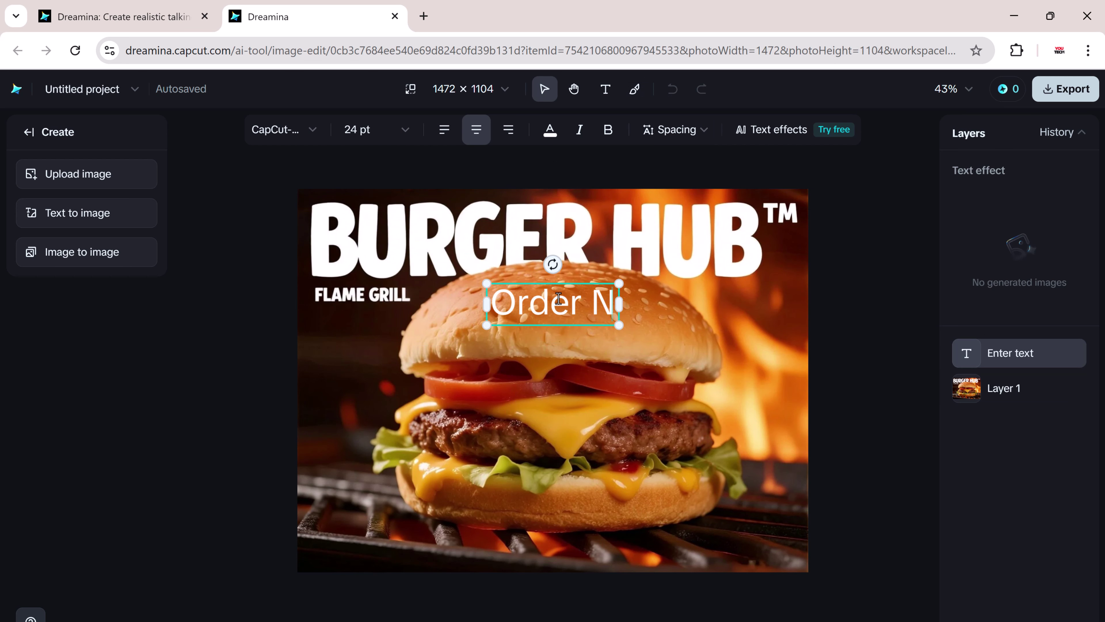
text(ow!)
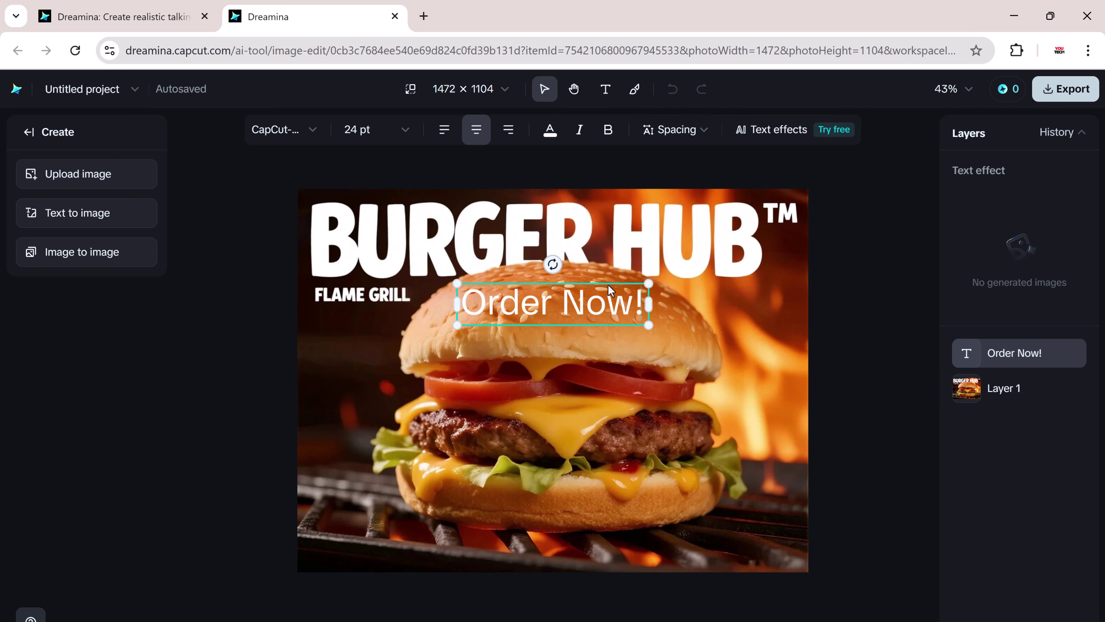
click(783, 130)
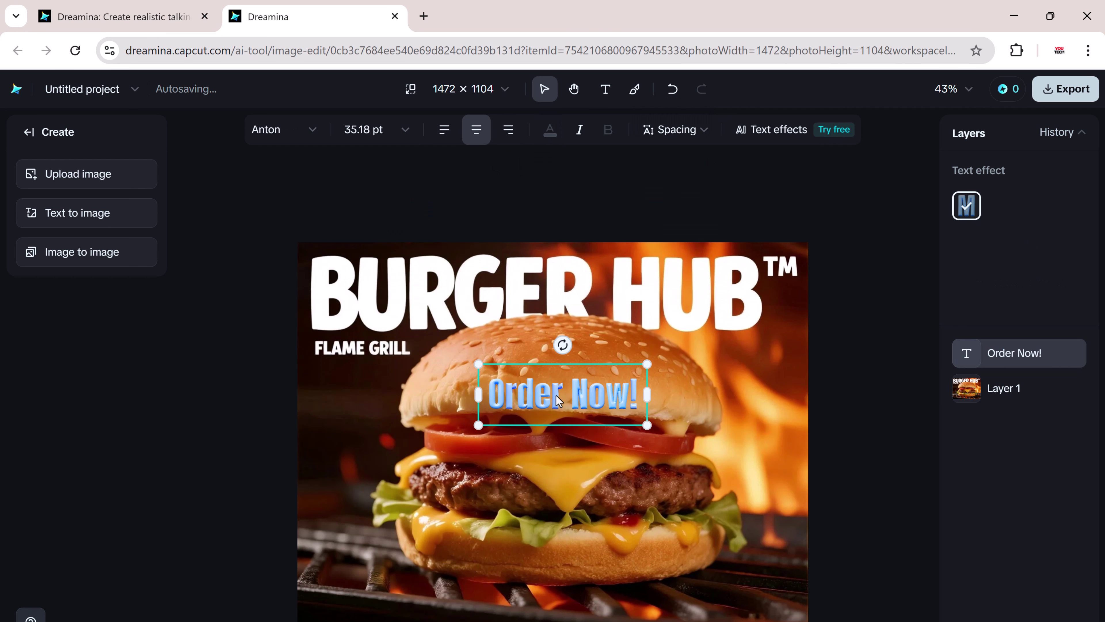
Delete the "Order Now!" text from the poster and select the burger image layer.
drag(578, 408, 730, 611)
key(Delete)
click(618, 384)
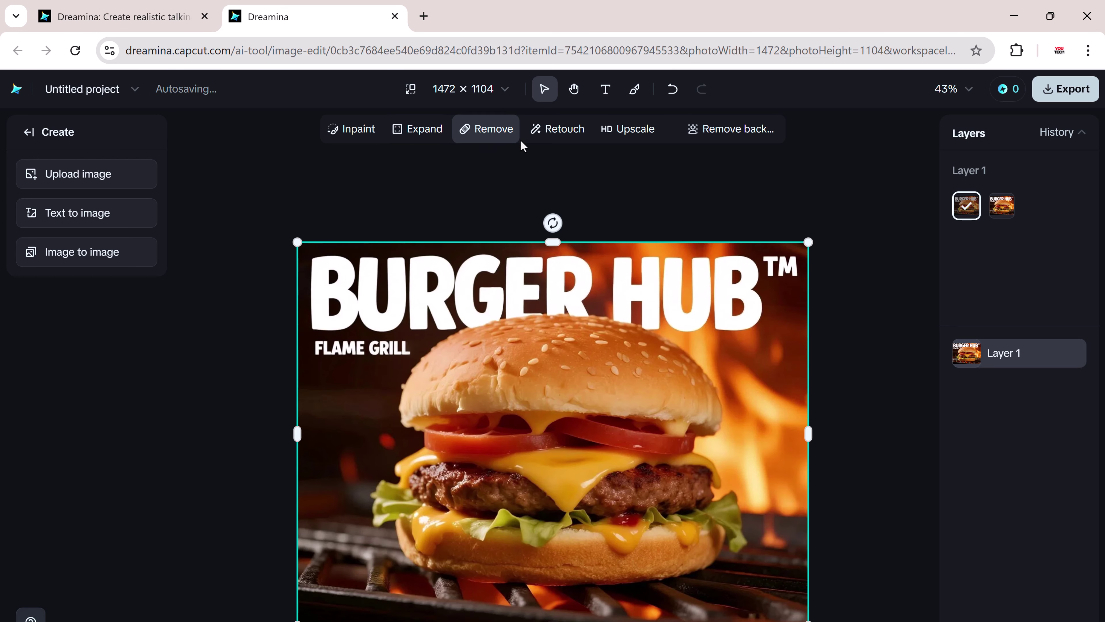
click(617, 139)
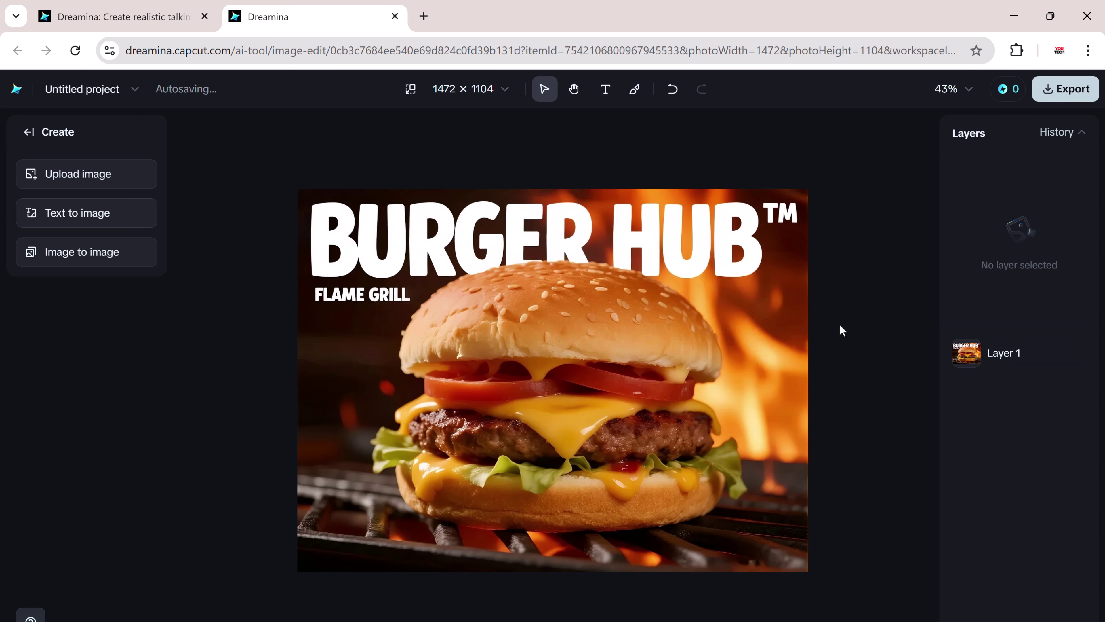
click(721, 376)
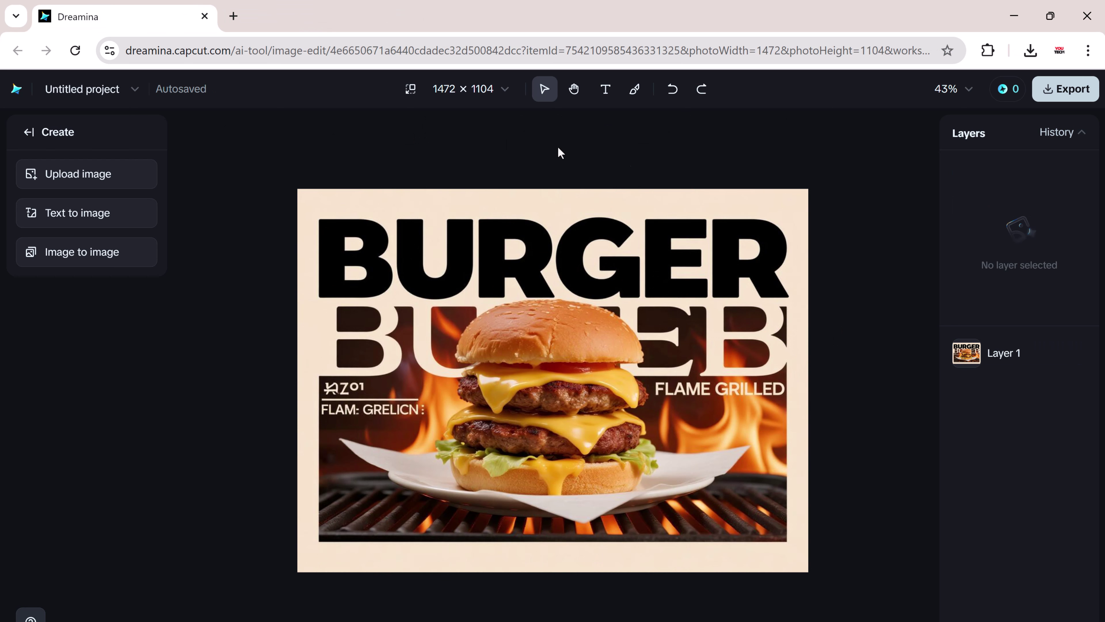
Remove the garbled two-line lettering left of the burger on the cream-bordered BURGER poster.
click(713, 429)
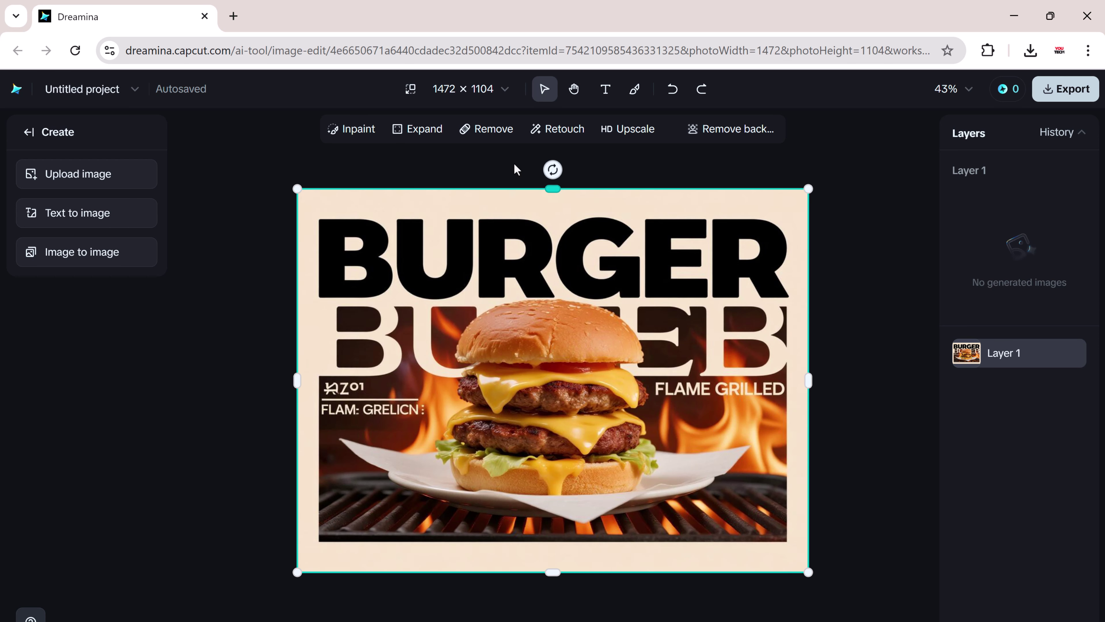
click(475, 130)
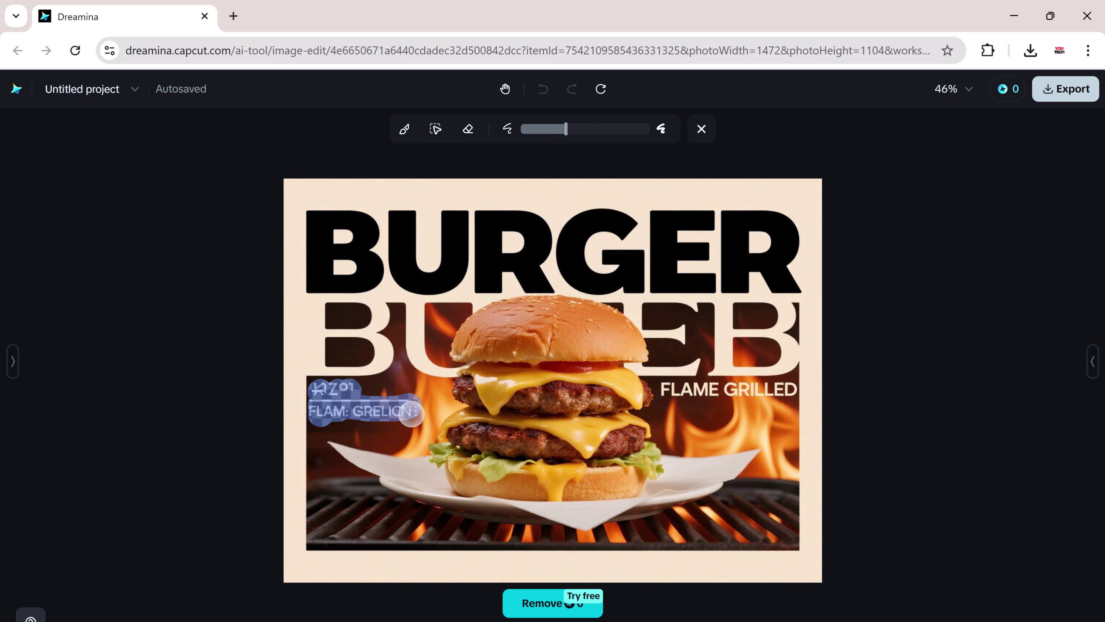
click(547, 612)
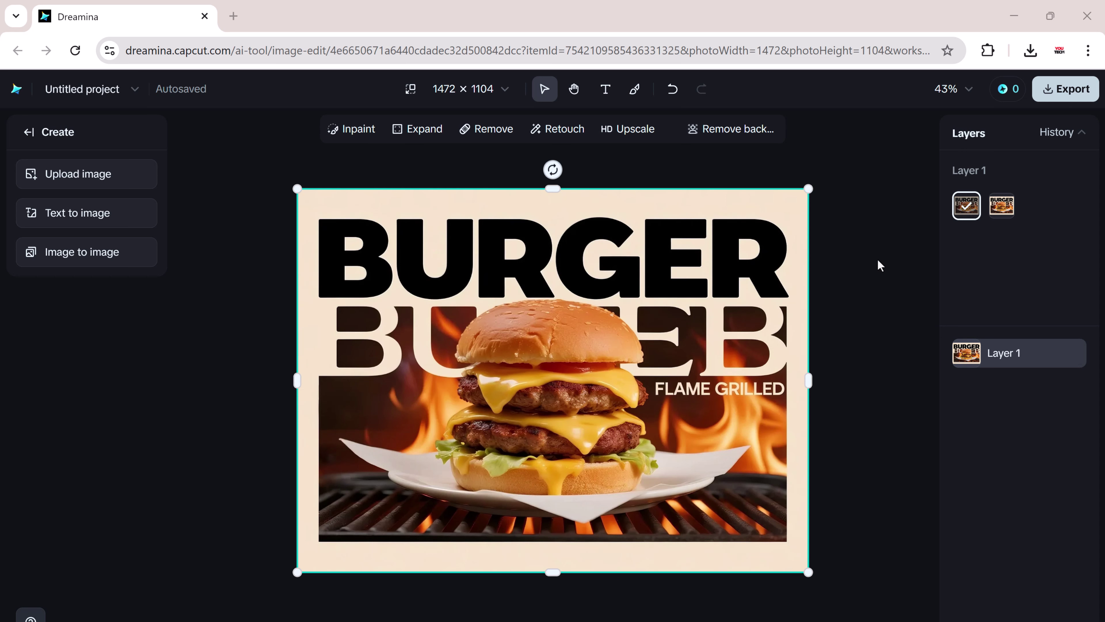
click(880, 266)
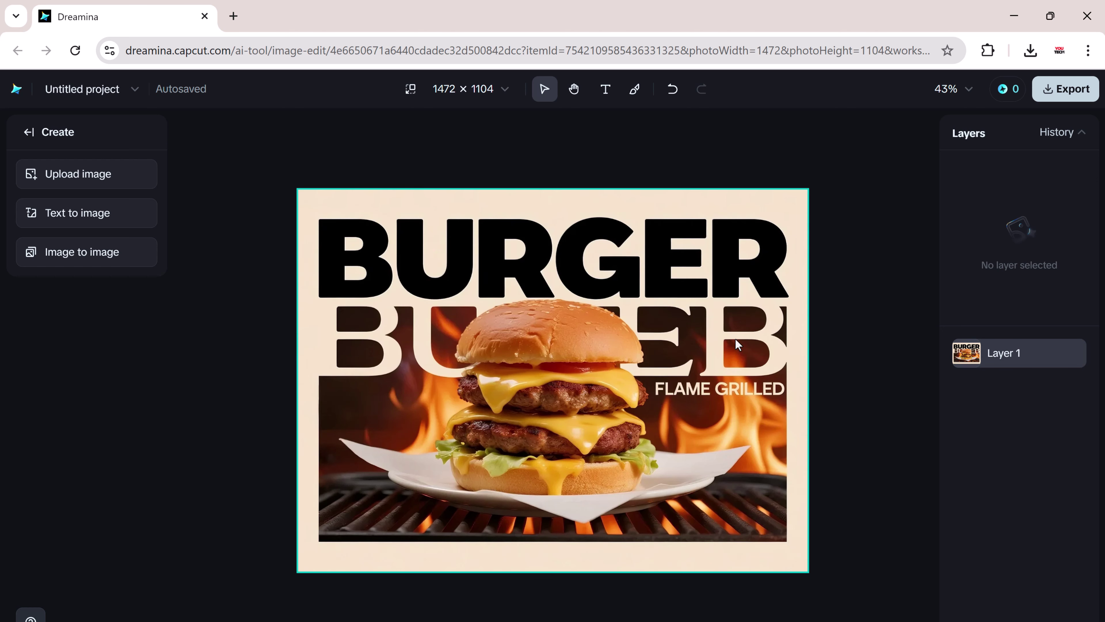
Export the selected BURGER poster layer as a PNG at 1x size.
click(706, 251)
click(1065, 89)
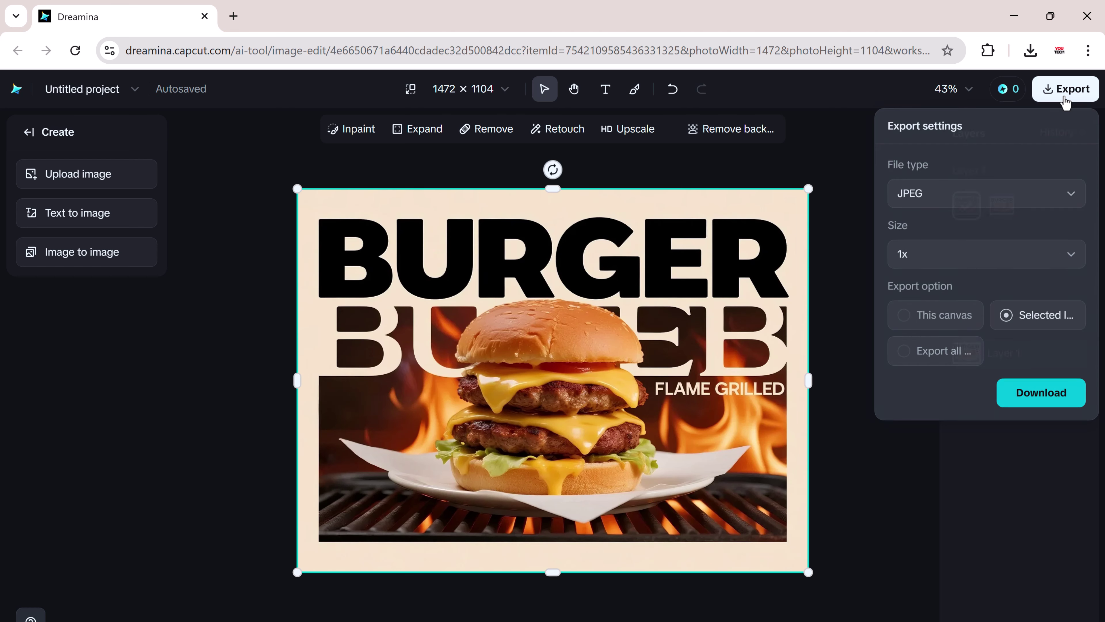
click(919, 189)
click(984, 264)
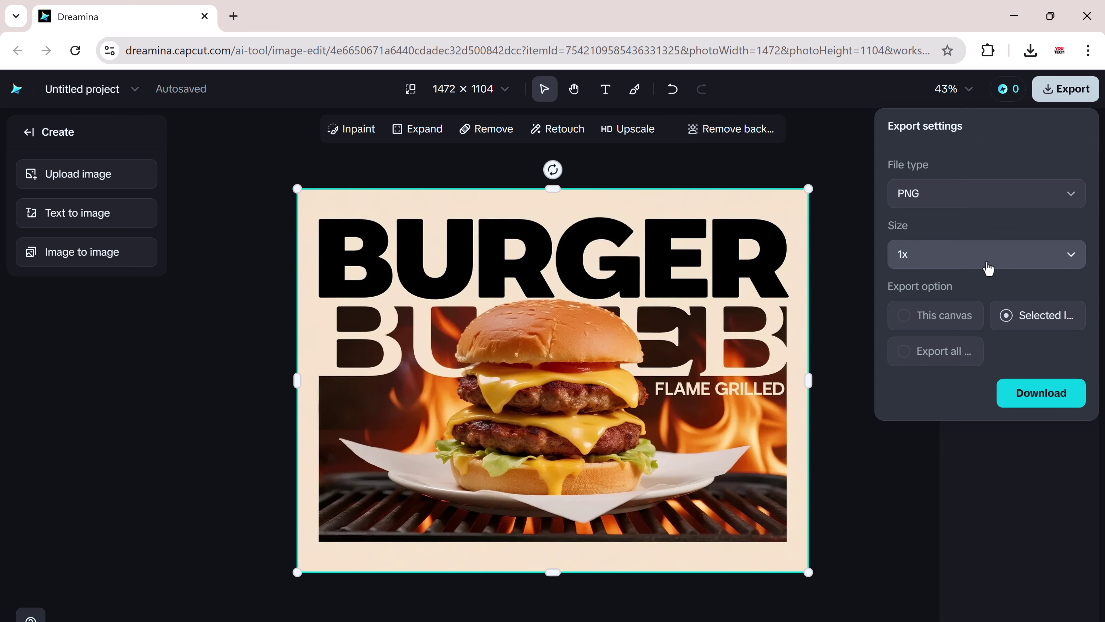
click(1007, 261)
click(976, 292)
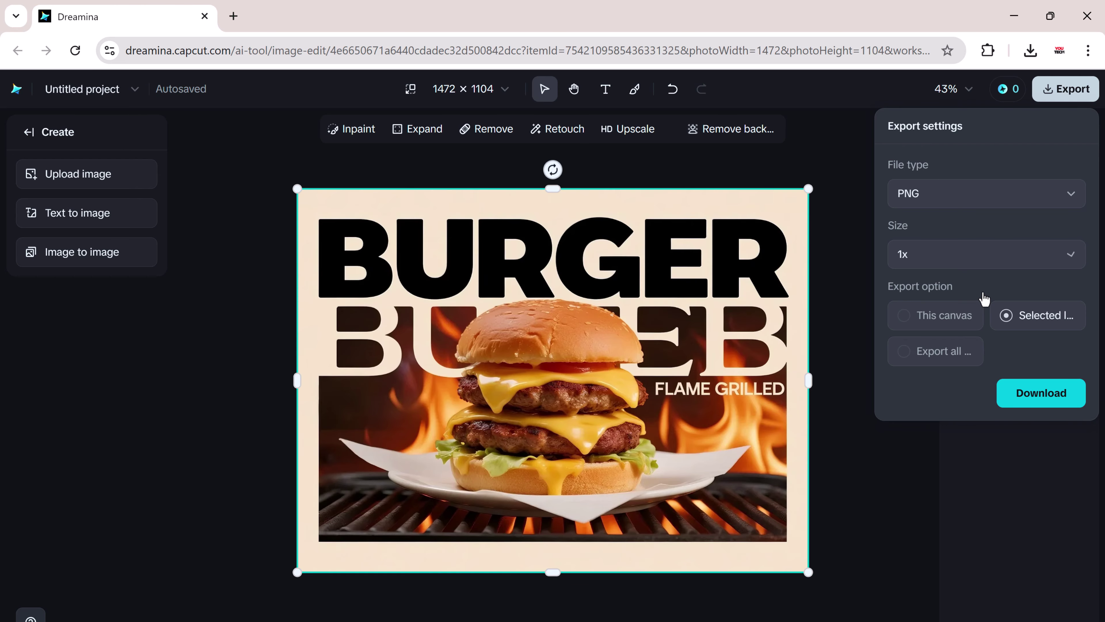
click(1038, 400)
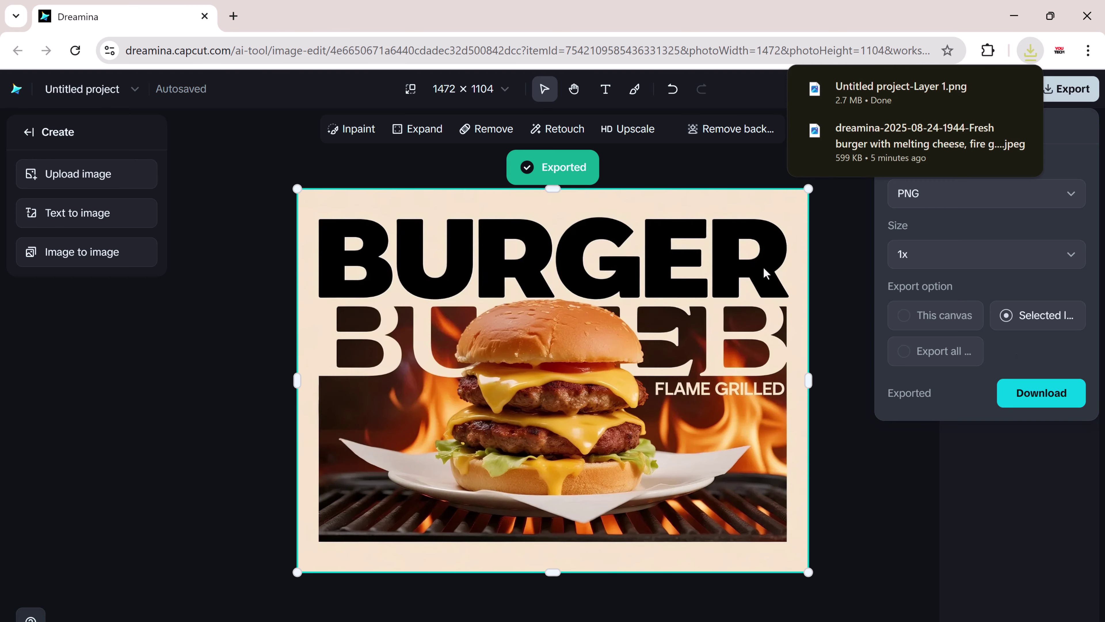
click(847, 188)
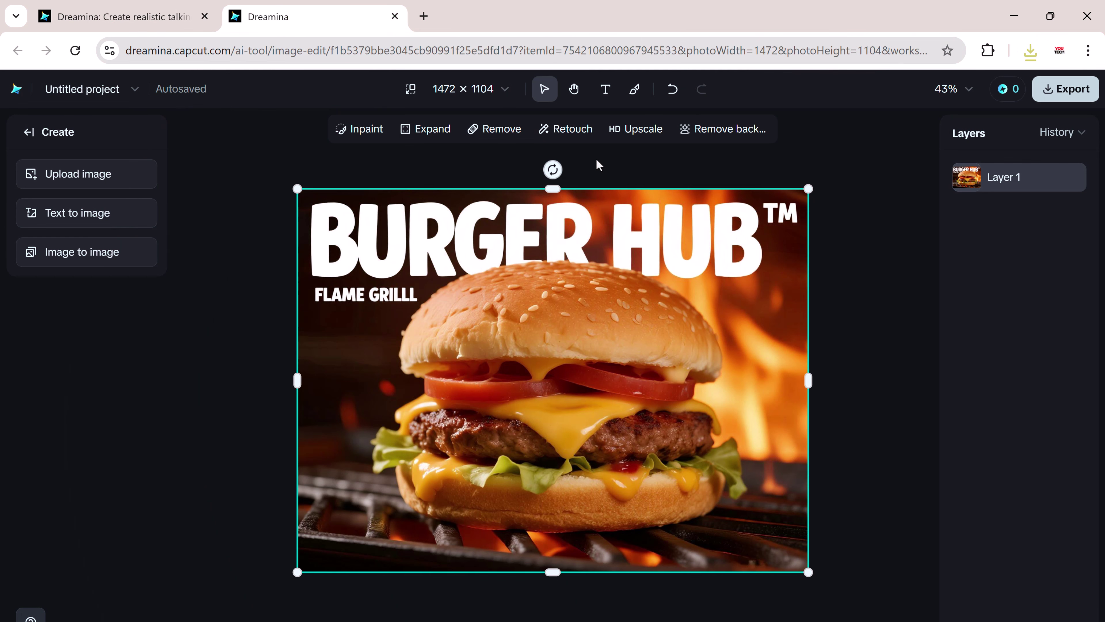
Generate an image-to-image version of the BURGER HUB poster with the burger photo 534534.jpg from Documents > Data as style reference.
click(131, 258)
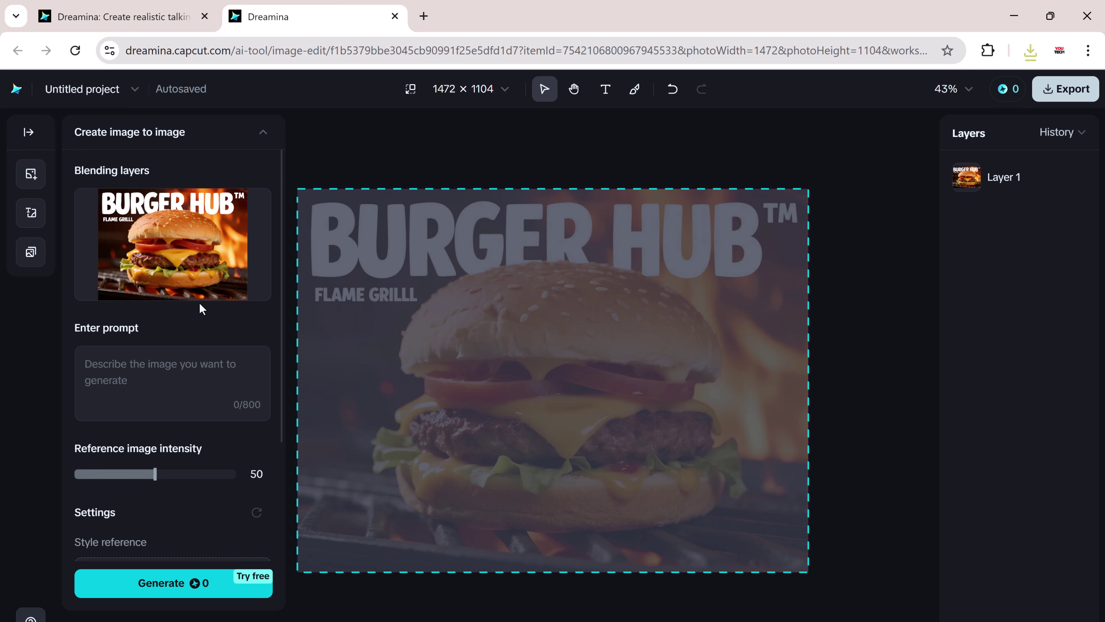
scroll(194, 303, down, 4)
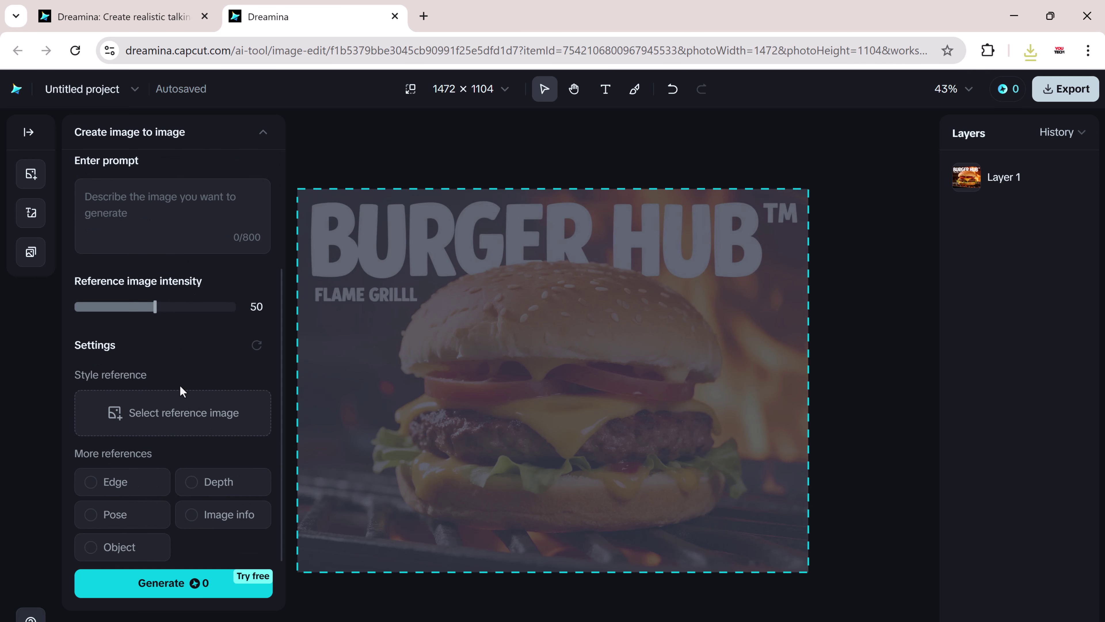
click(181, 424)
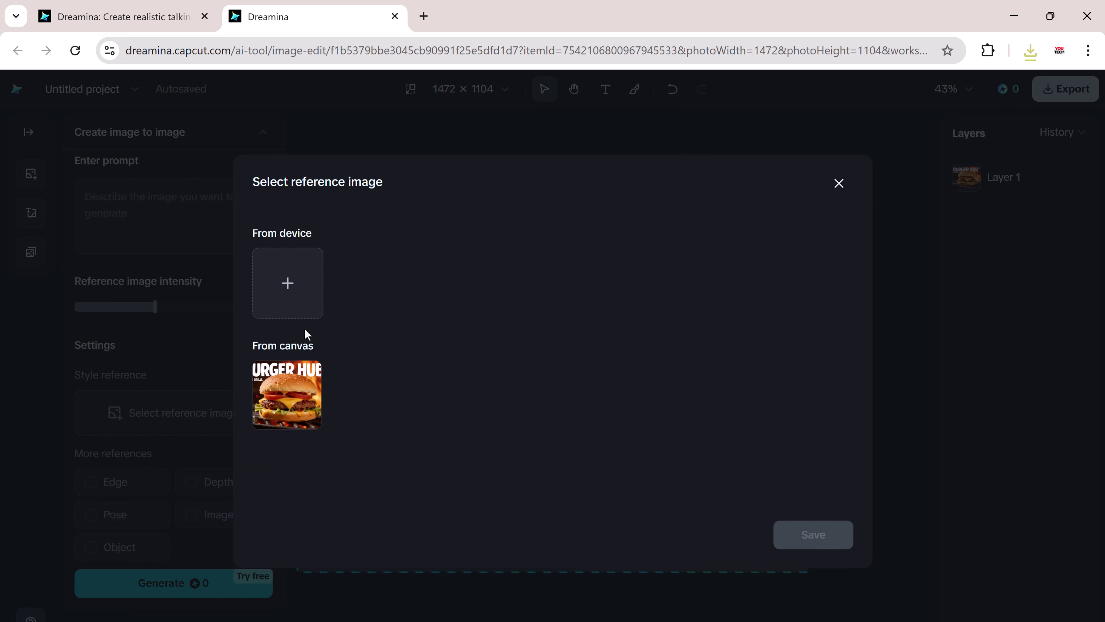
click(276, 293)
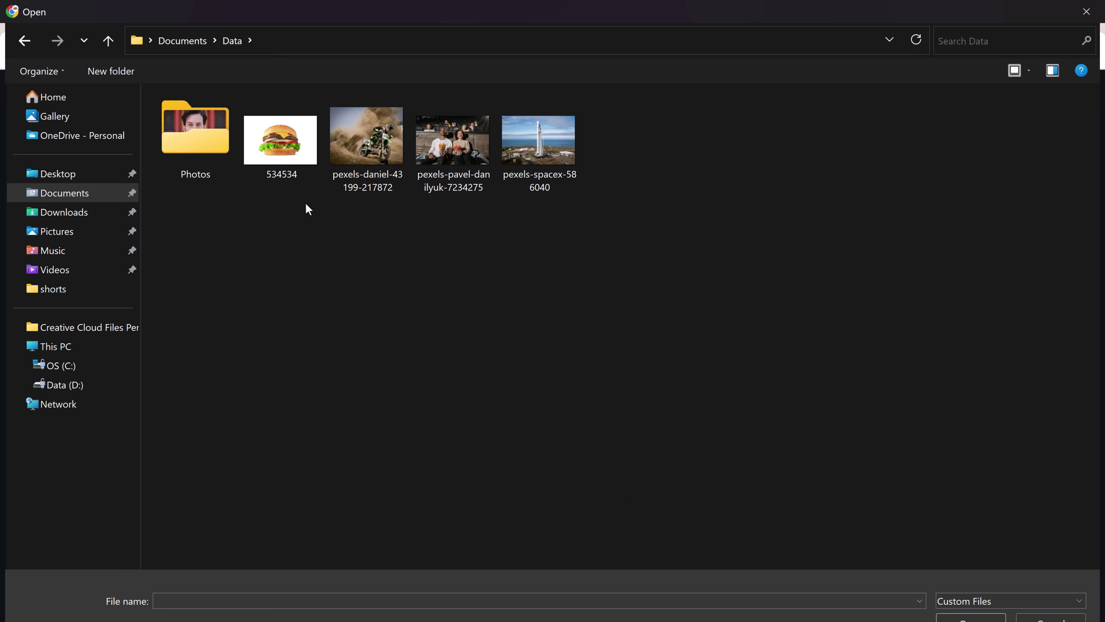
double_click(280, 155)
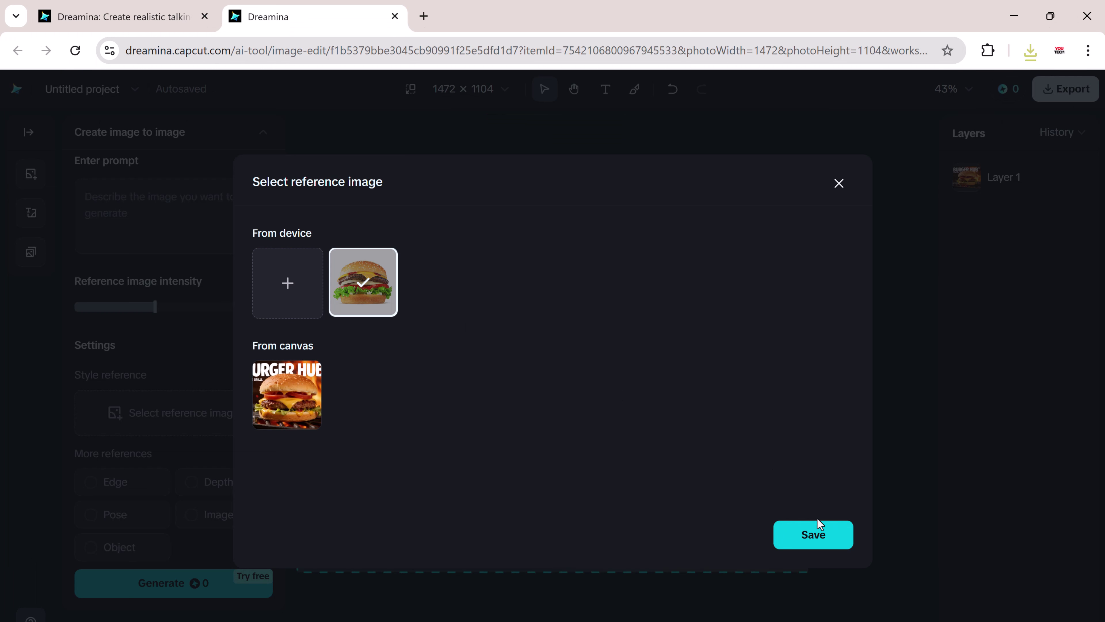
click(781, 531)
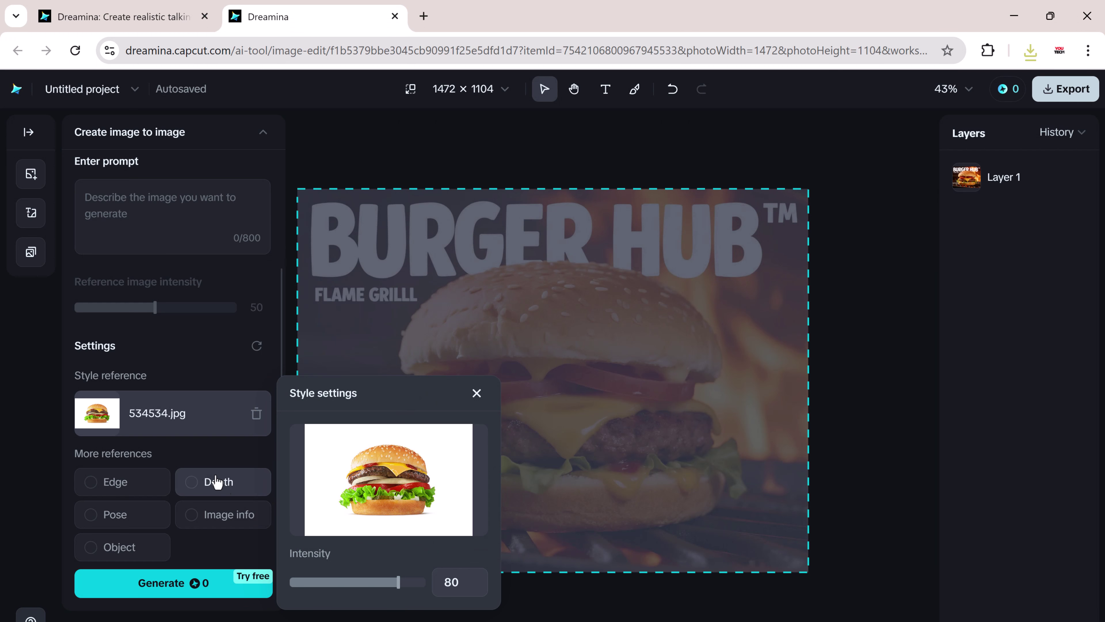
click(187, 592)
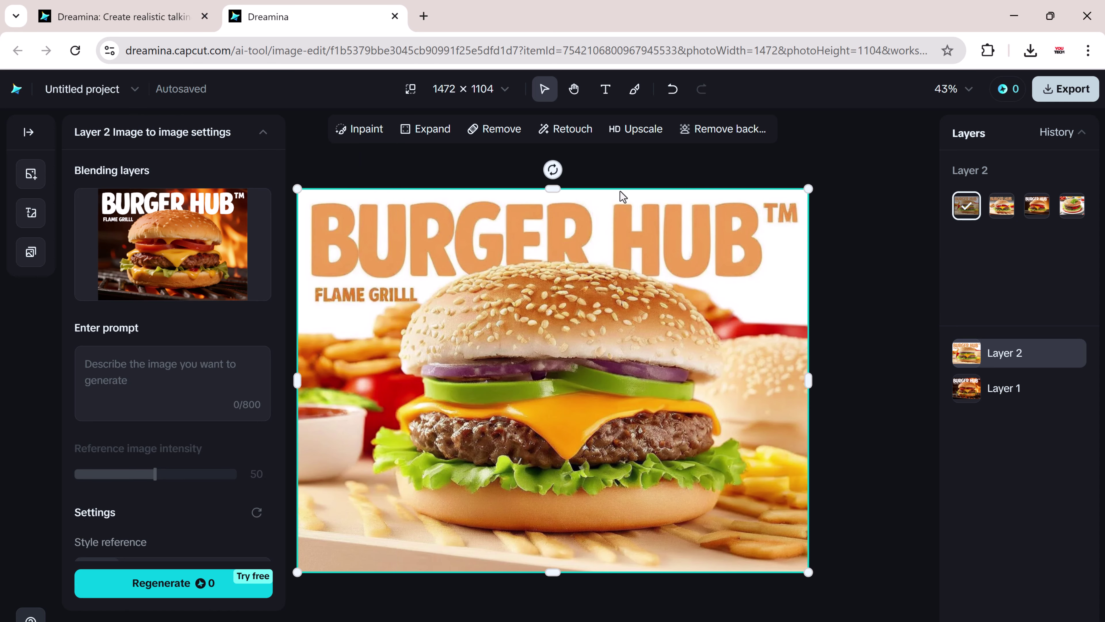
click(913, 233)
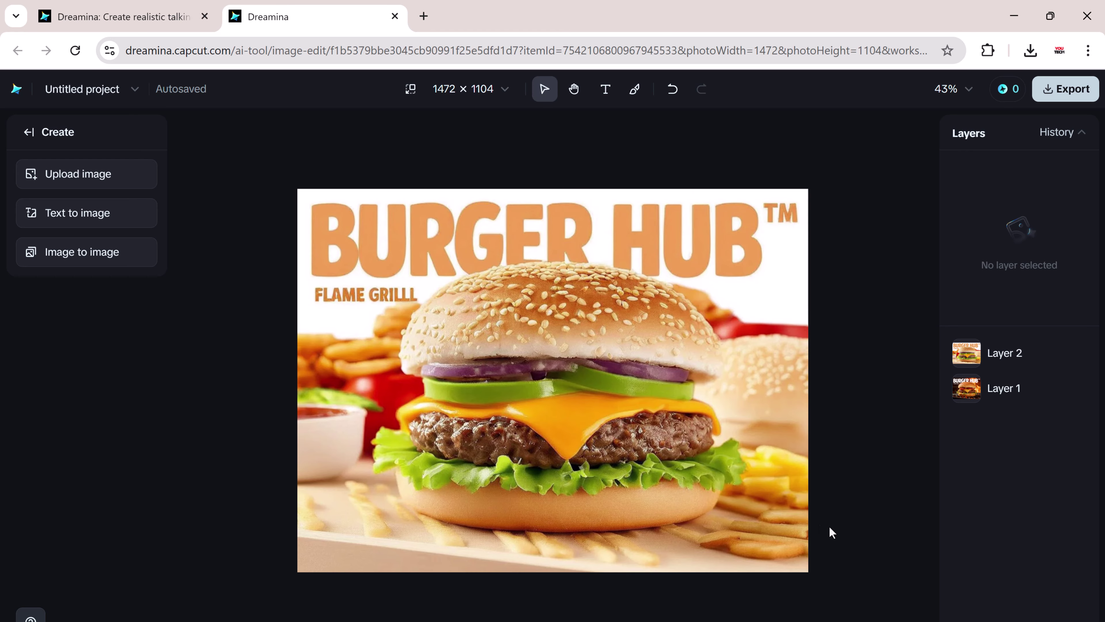
Generate AI images from the home page with the prompt "Iced coffee cup with splashing milk, summer vibes, pastel background, text: BREW & CO™".
key(F5)
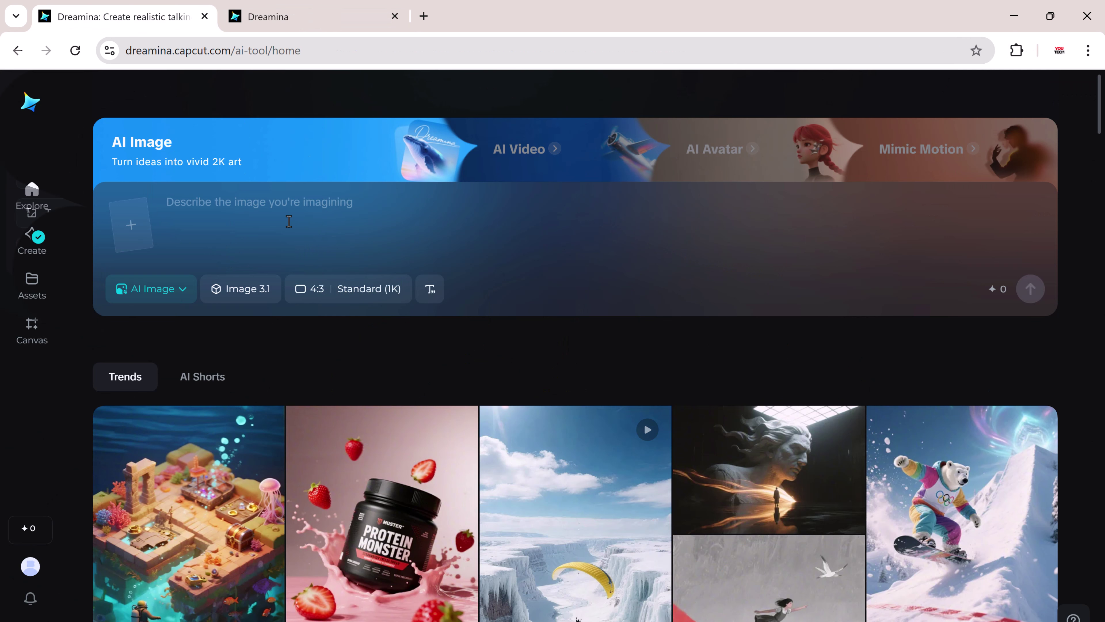
text(Iced coffee cup with splashing milk, summer vibes, pastel background, text: BREW & CO™)
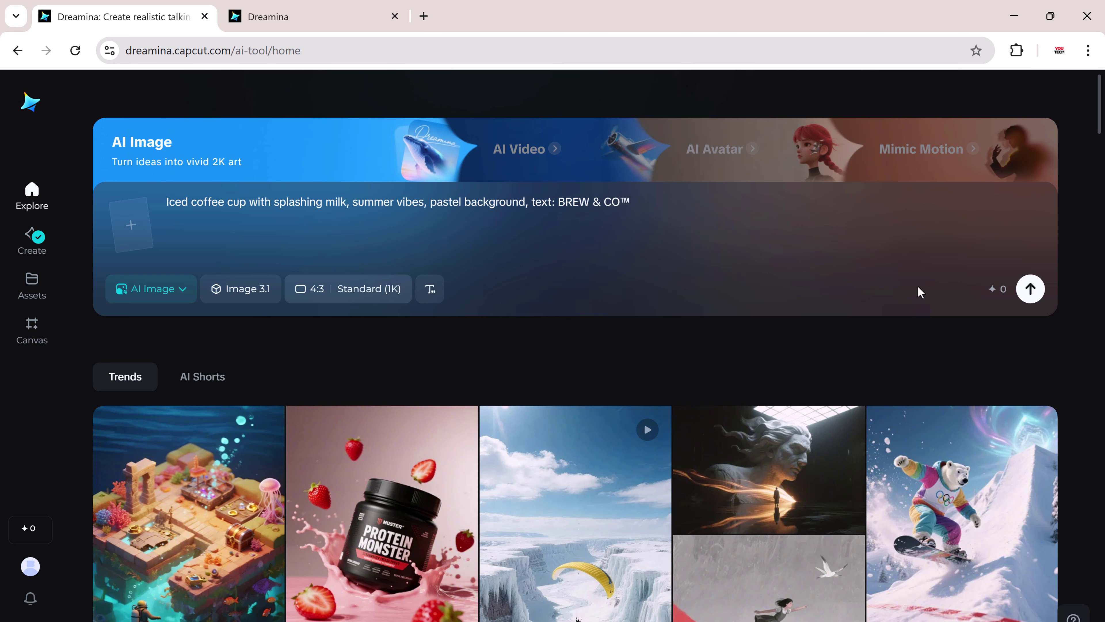
key(Return)
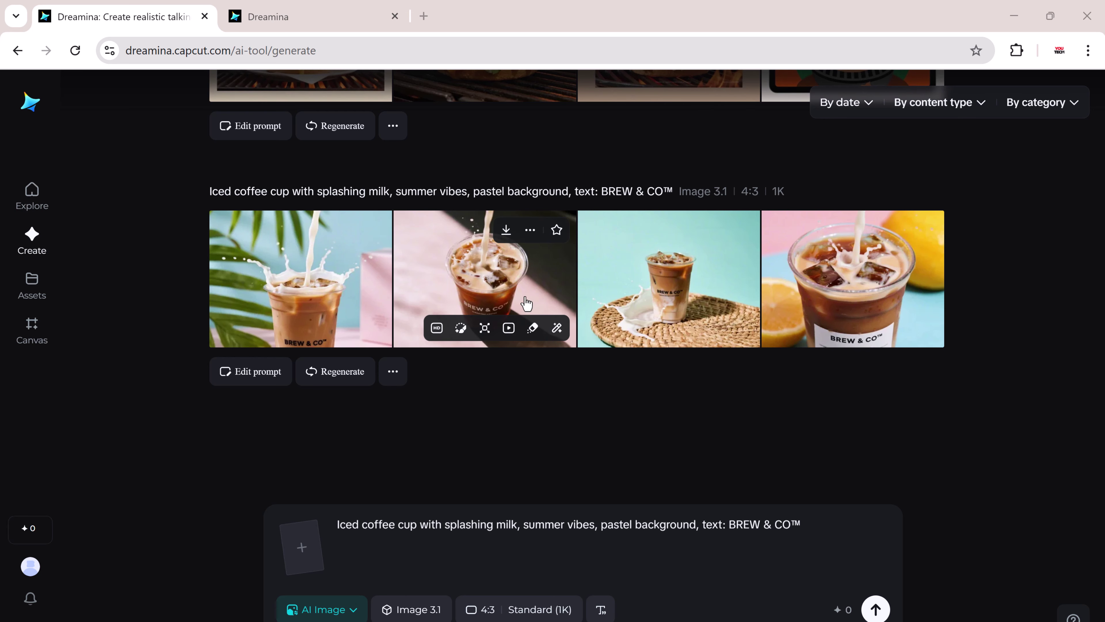
Compare the generated iced coffee images and open the milk-splash one with palm leaves for editing on the canvas.
click(485, 278)
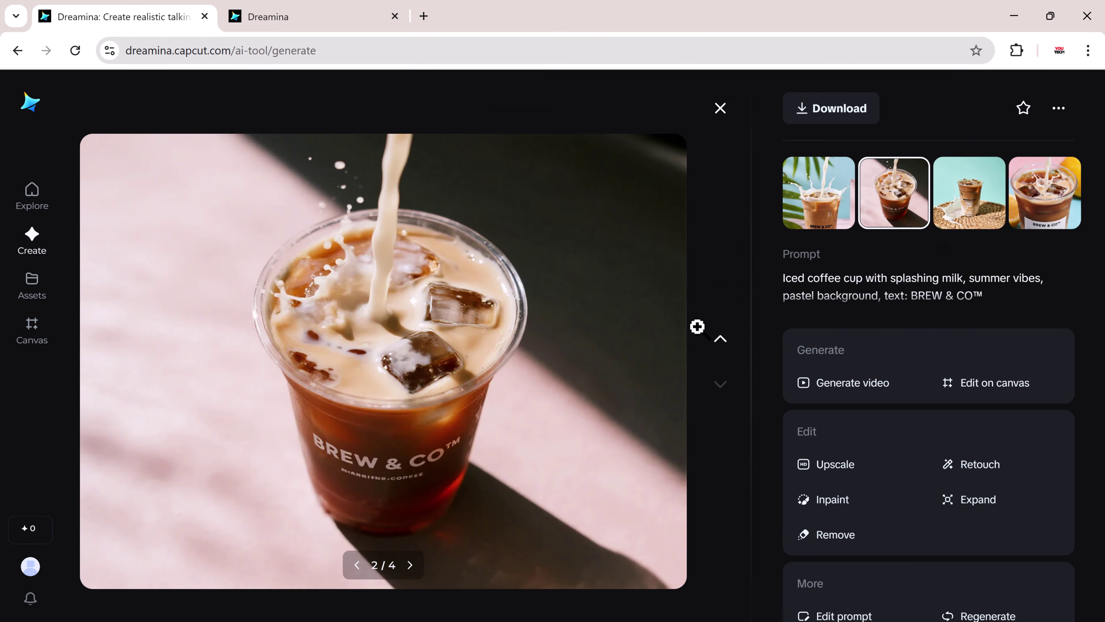
click(805, 219)
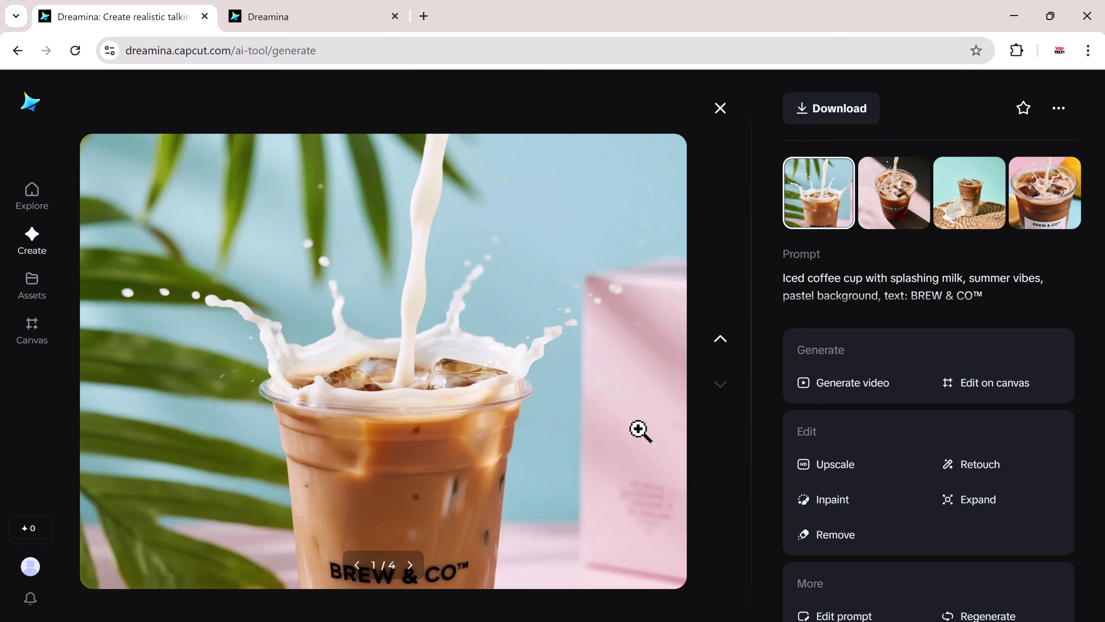
click(725, 325)
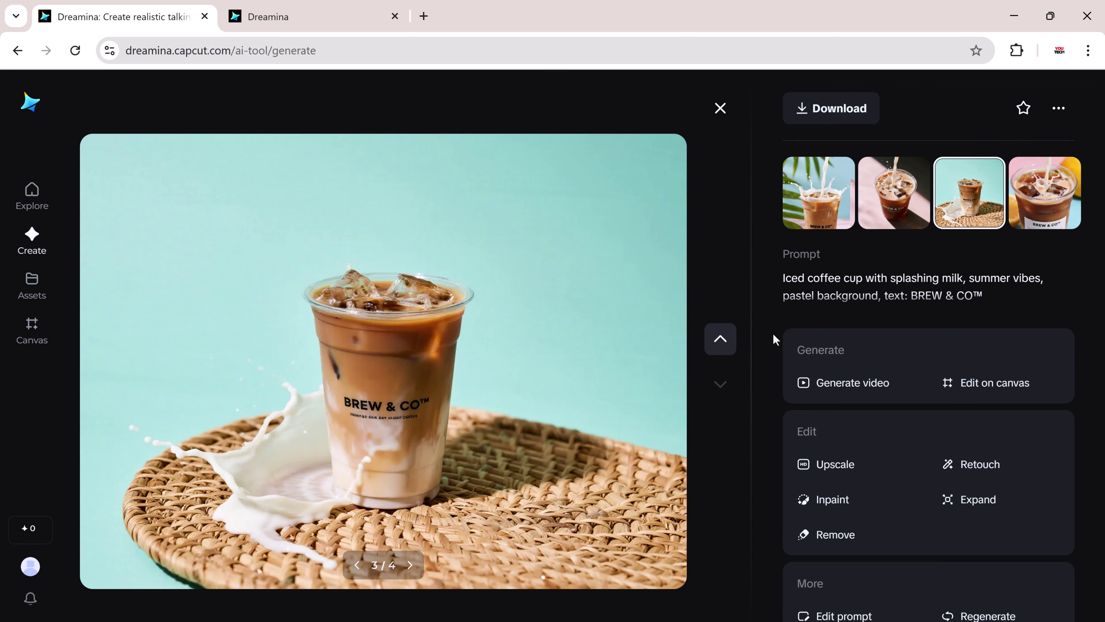
click(1019, 211)
click(805, 204)
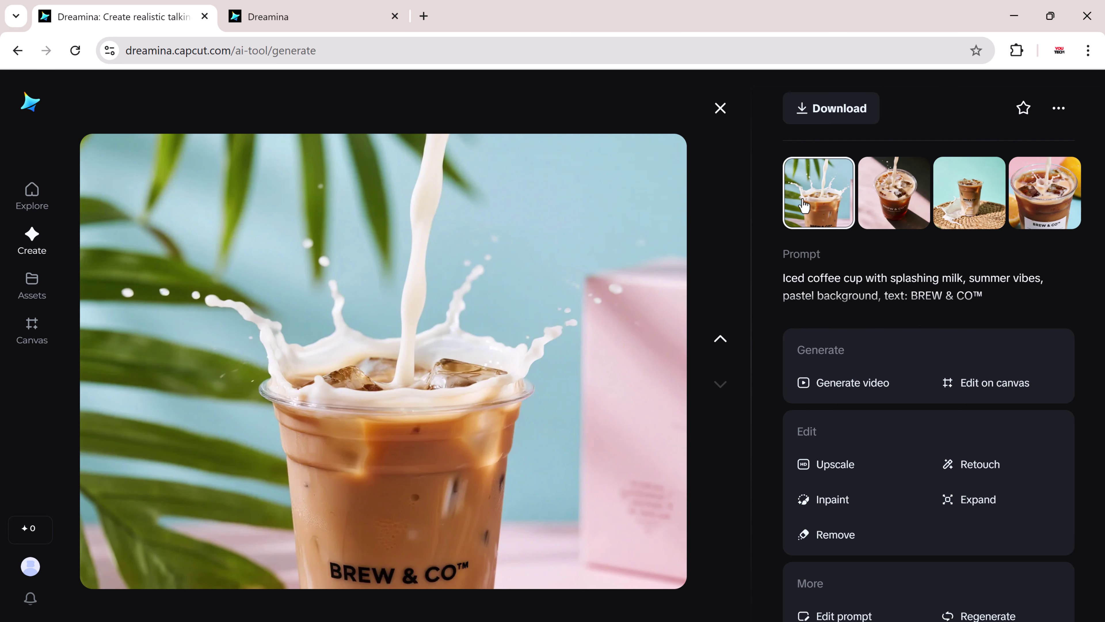
click(971, 396)
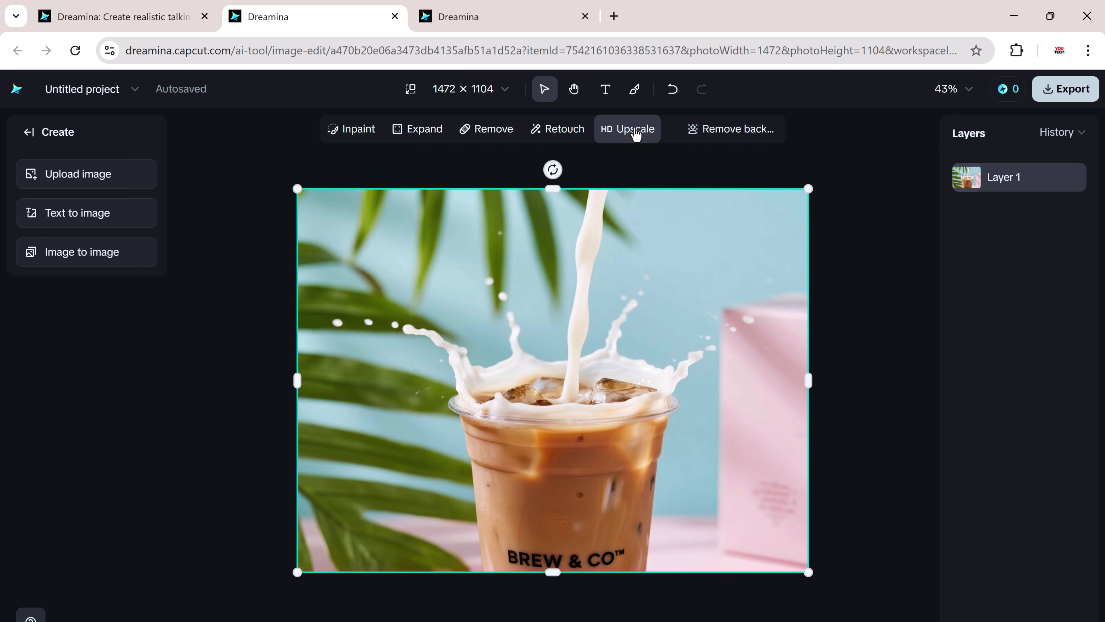
click(636, 131)
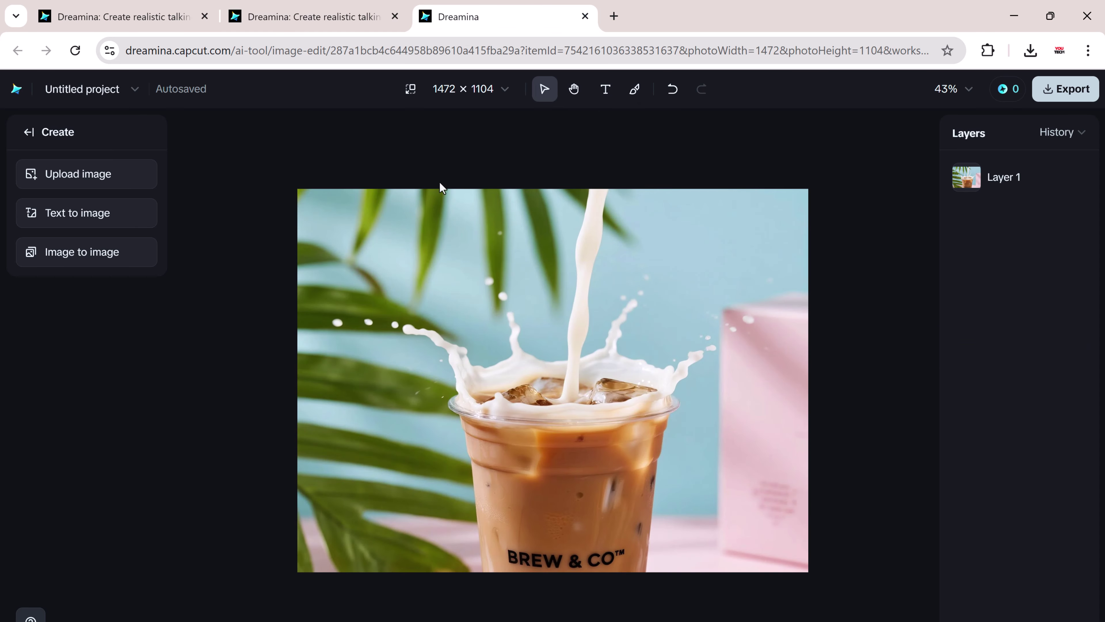
Generate an image-to-image version of the BREW & CO poster with the coffee cup image 7675.png as style reference.
click(124, 262)
scroll(190, 330, down, 4)
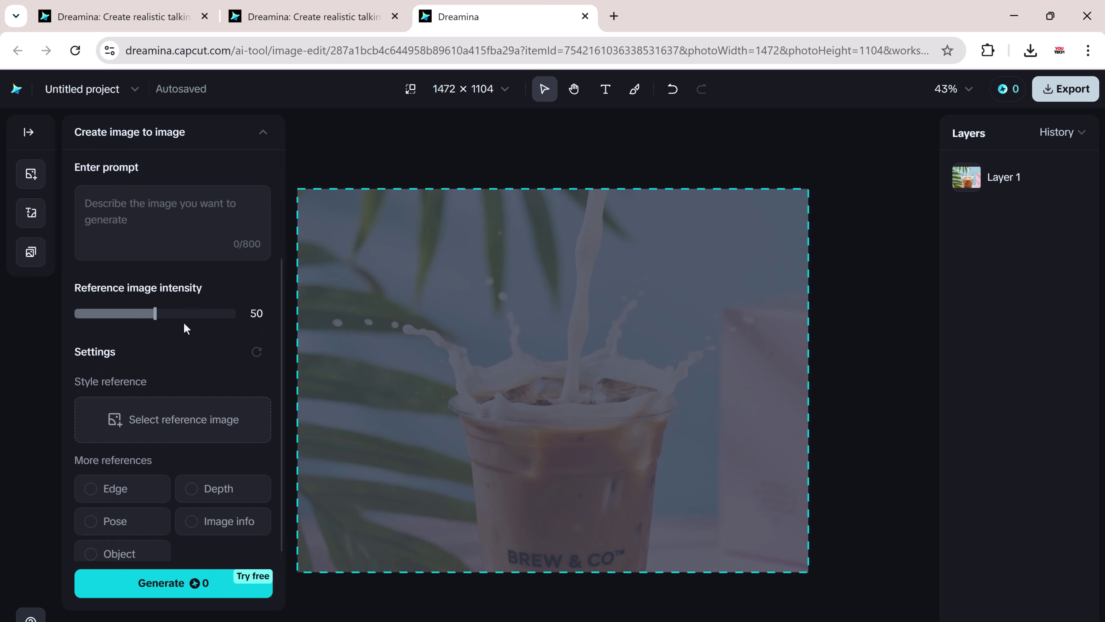
click(185, 428)
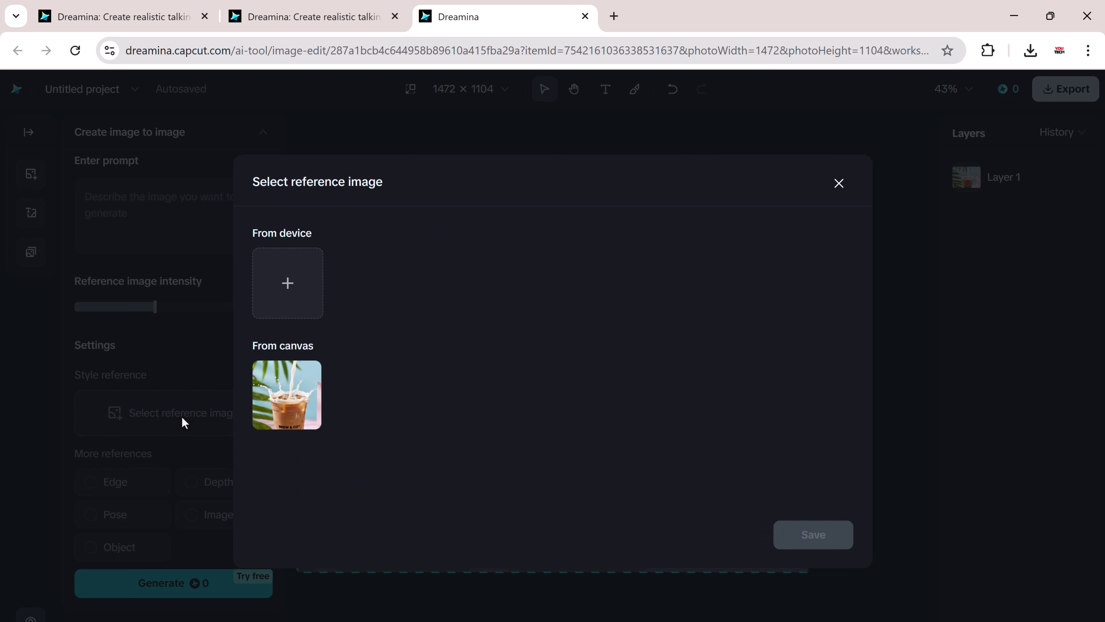
click(307, 316)
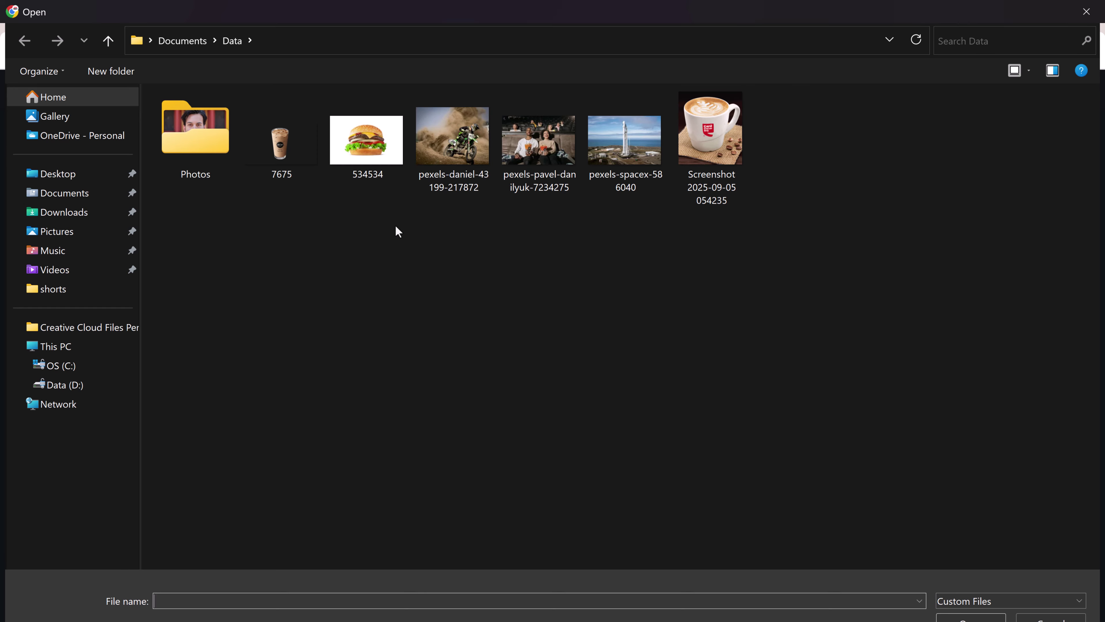
double_click(278, 150)
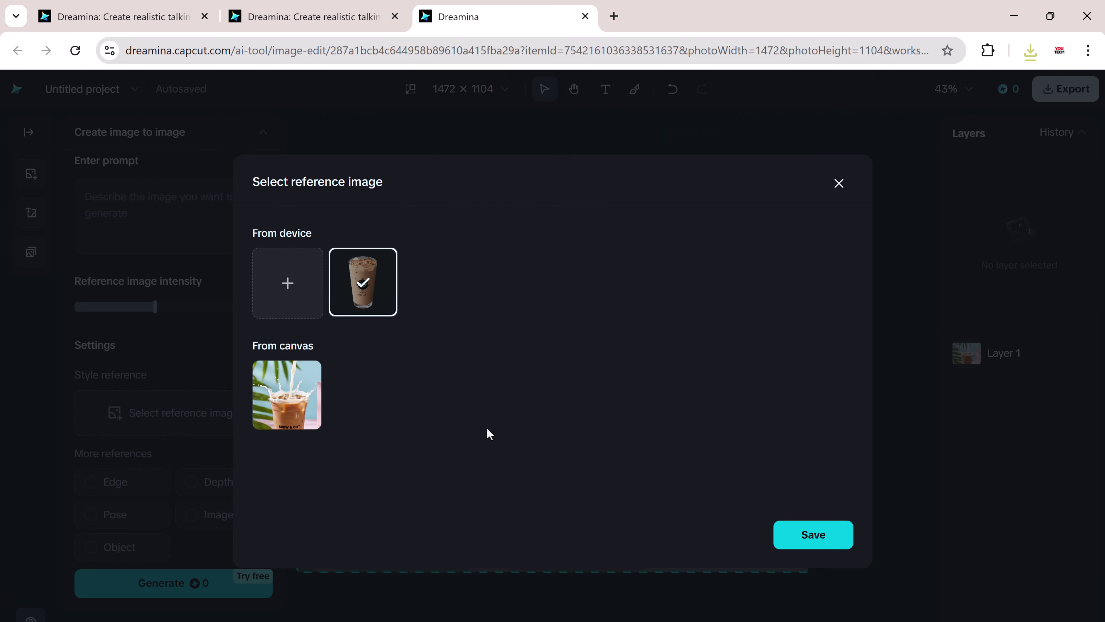
click(802, 544)
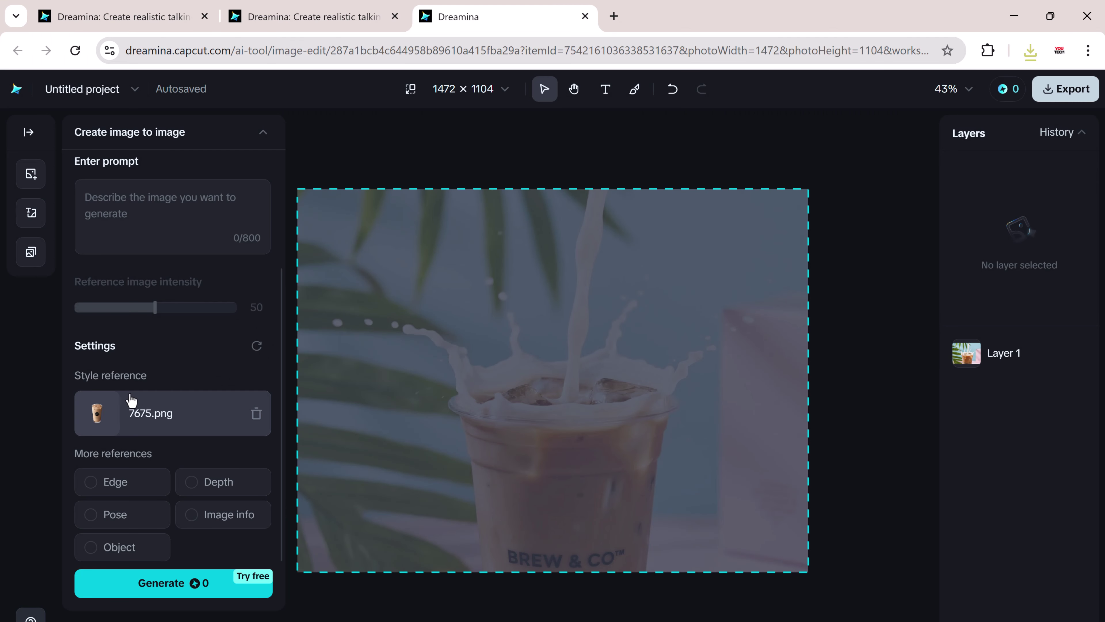
click(170, 583)
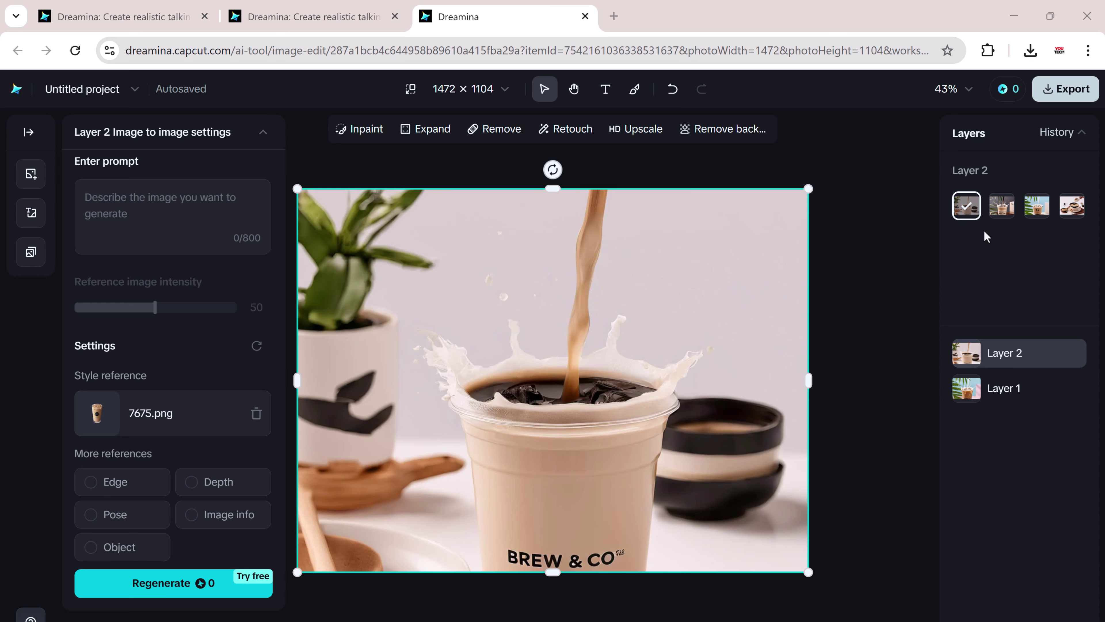
click(883, 355)
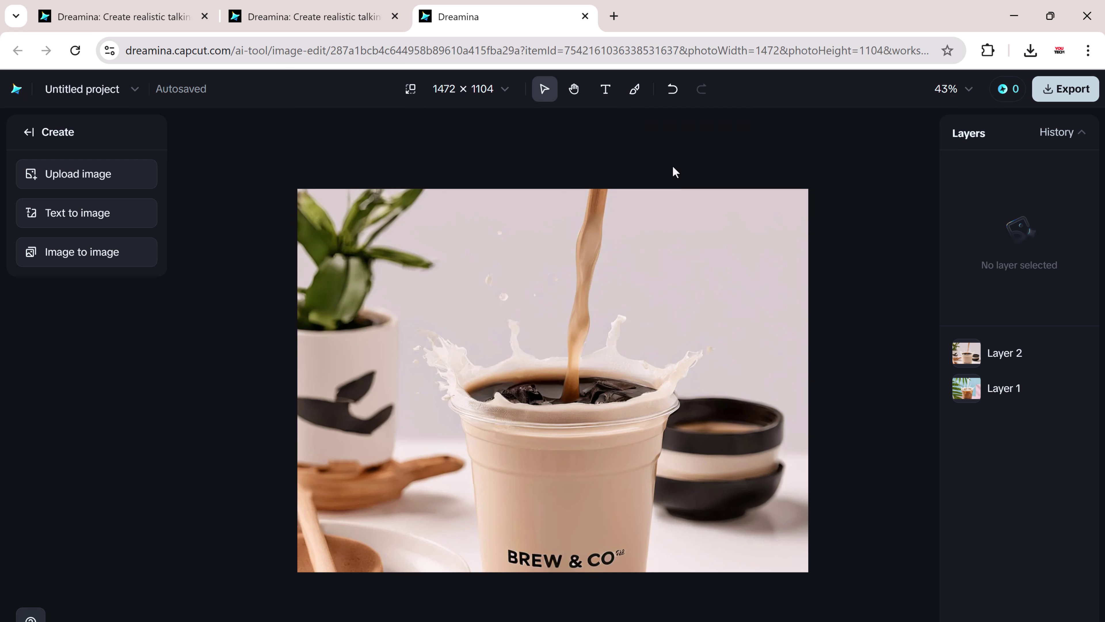
Export the BREW & CO canvas as a PNG at 2x size.
click(1063, 89)
click(1000, 195)
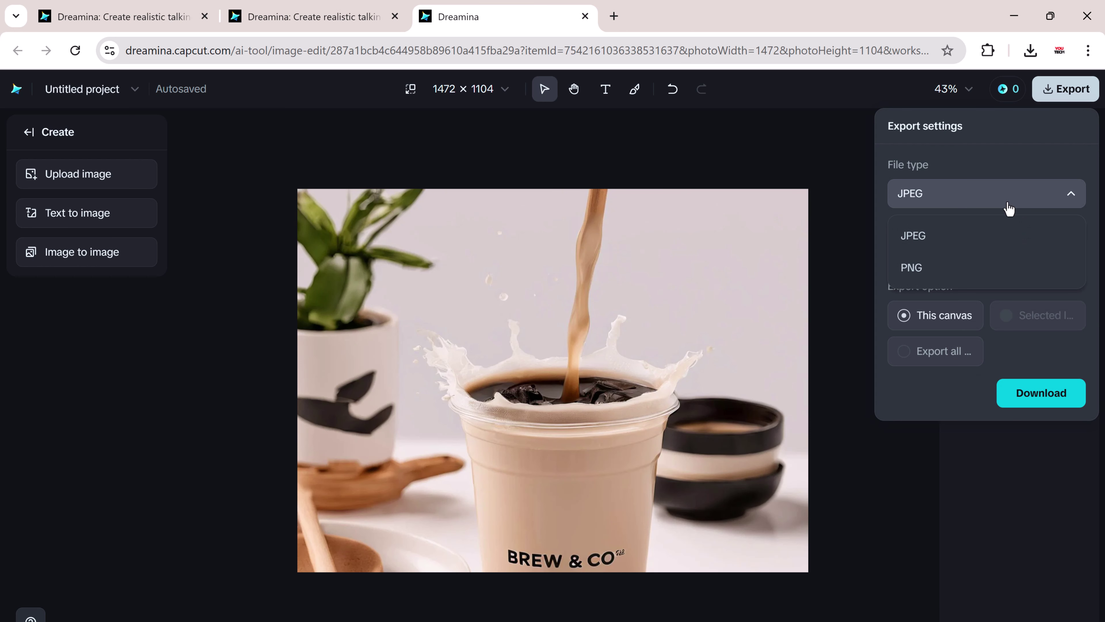
click(1000, 270)
click(999, 263)
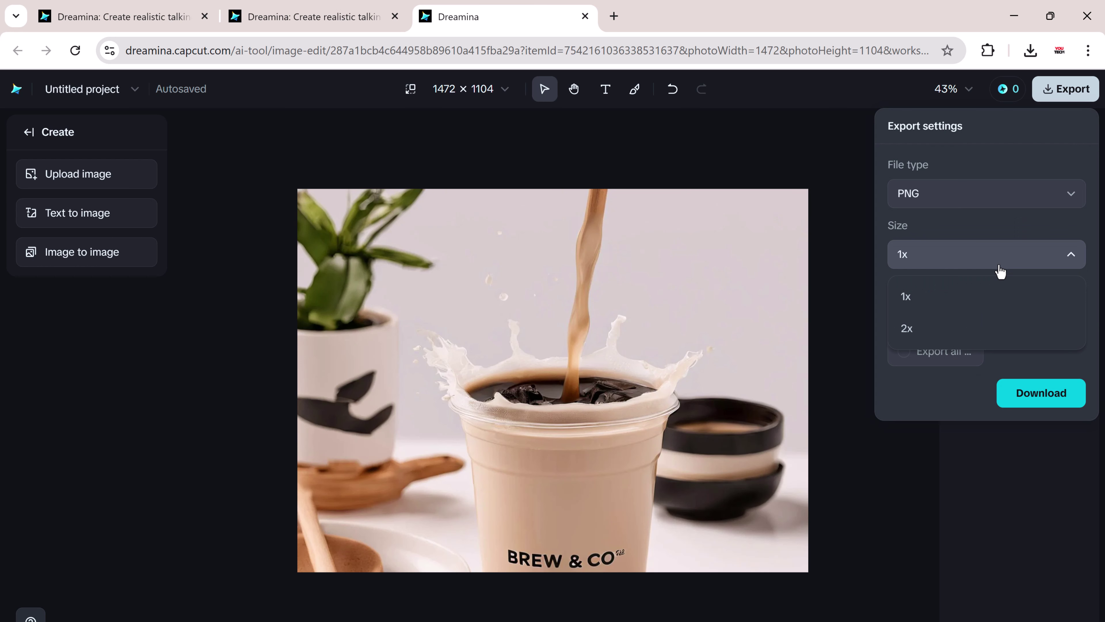
click(993, 327)
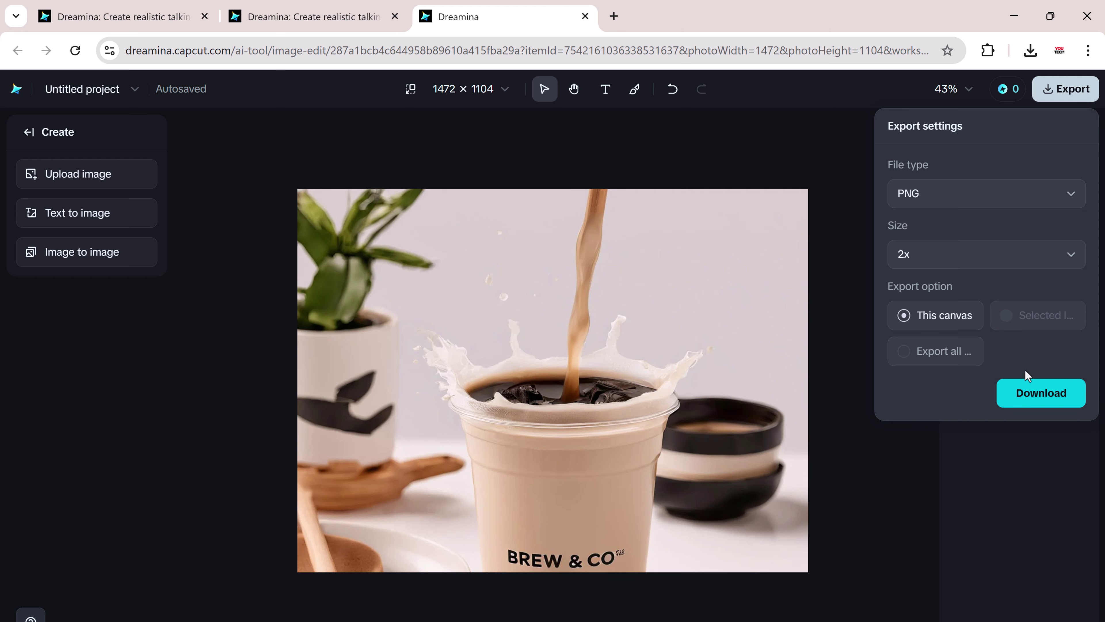
click(1061, 399)
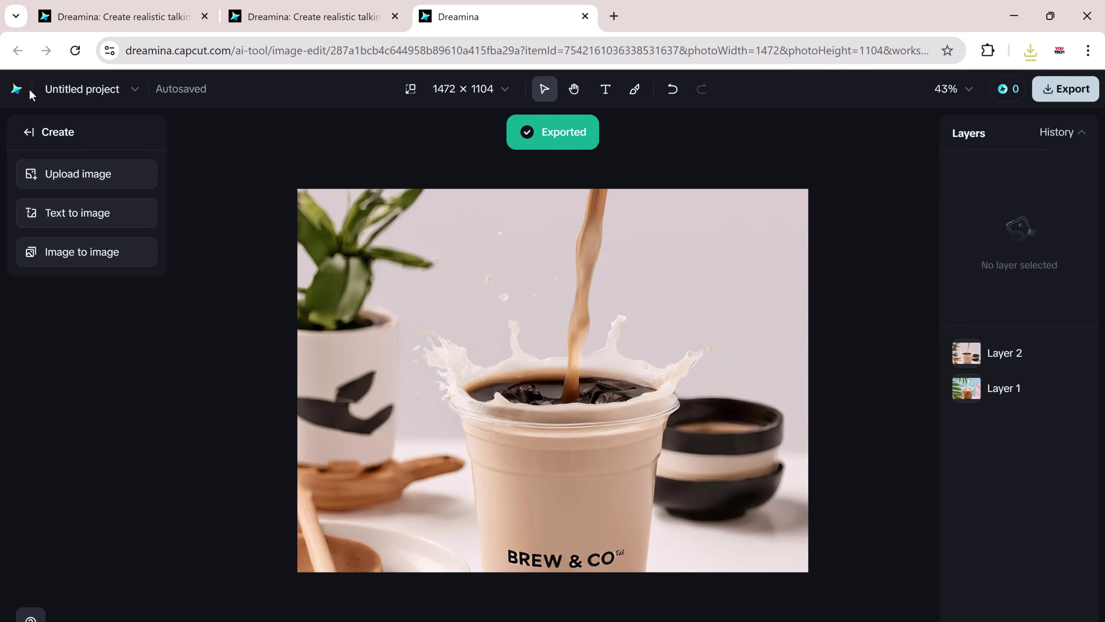
Return to the home page, view the strawberry PROTEIN MONSTER poster's details and browse further through the Trends gallery.
click(17, 91)
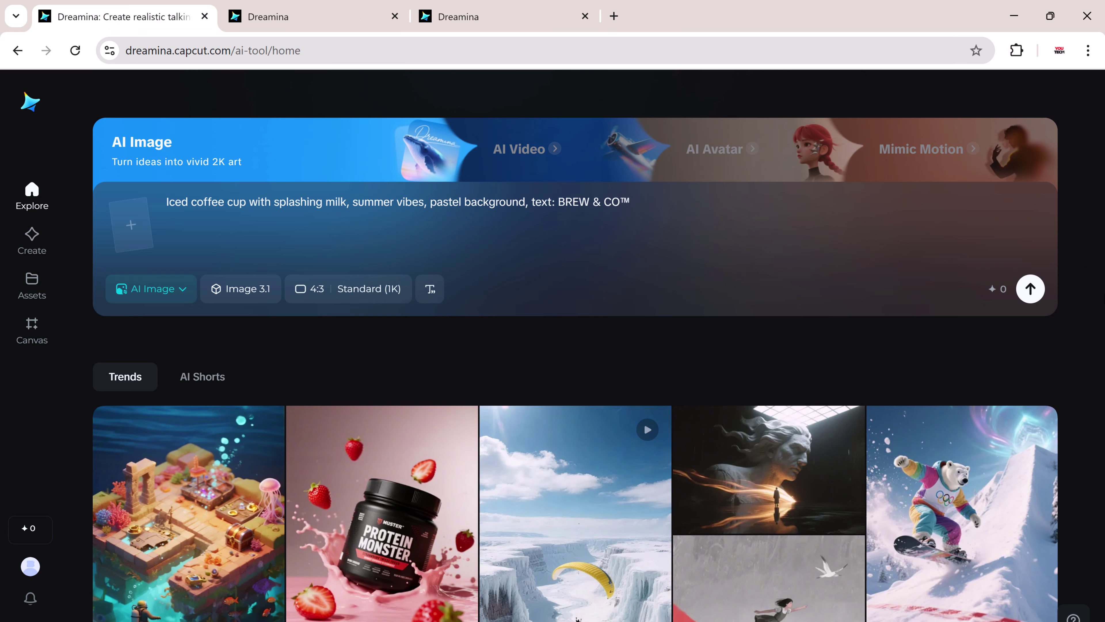
scroll(1101, 312, down, 3)
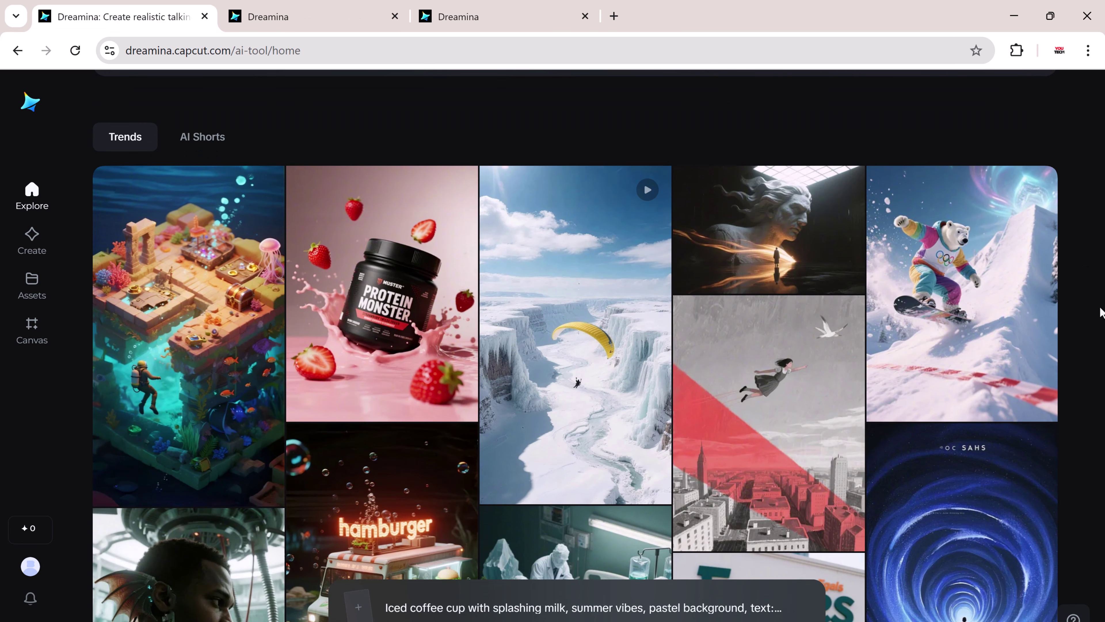
scroll(1100, 310, down, 1)
click(407, 226)
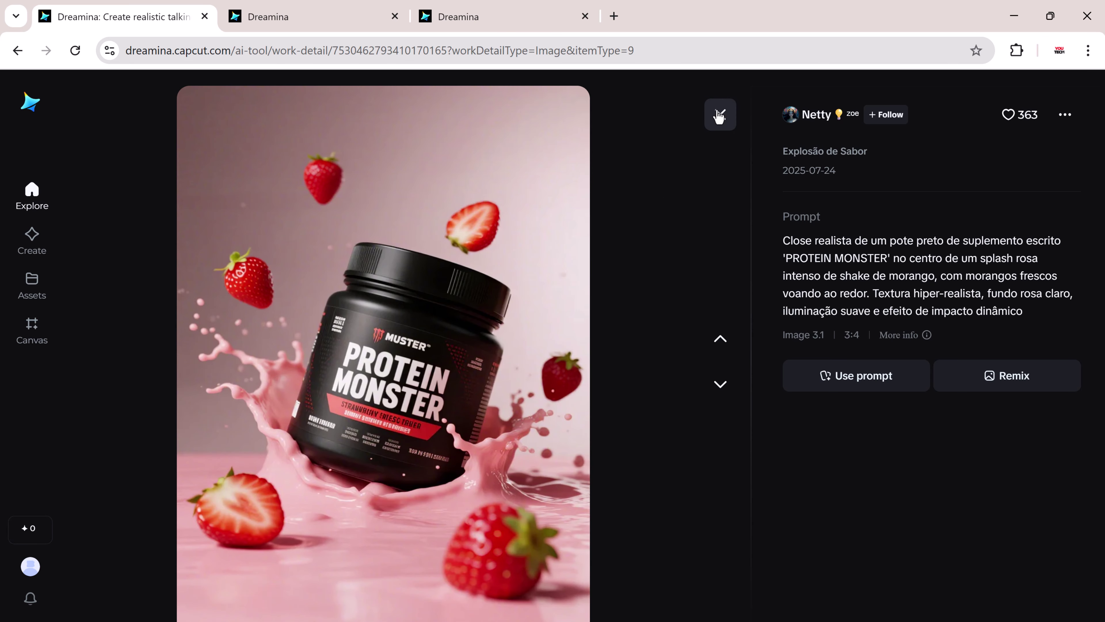
click(720, 114)
scroll(747, 162, down, 10)
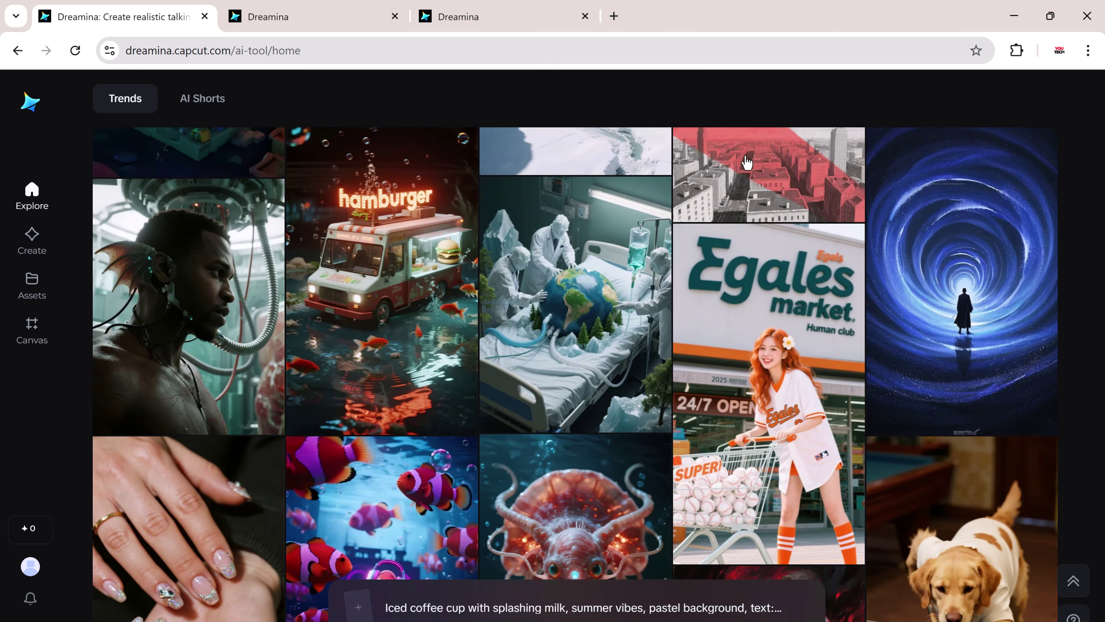
scroll(746, 162, down, 15)
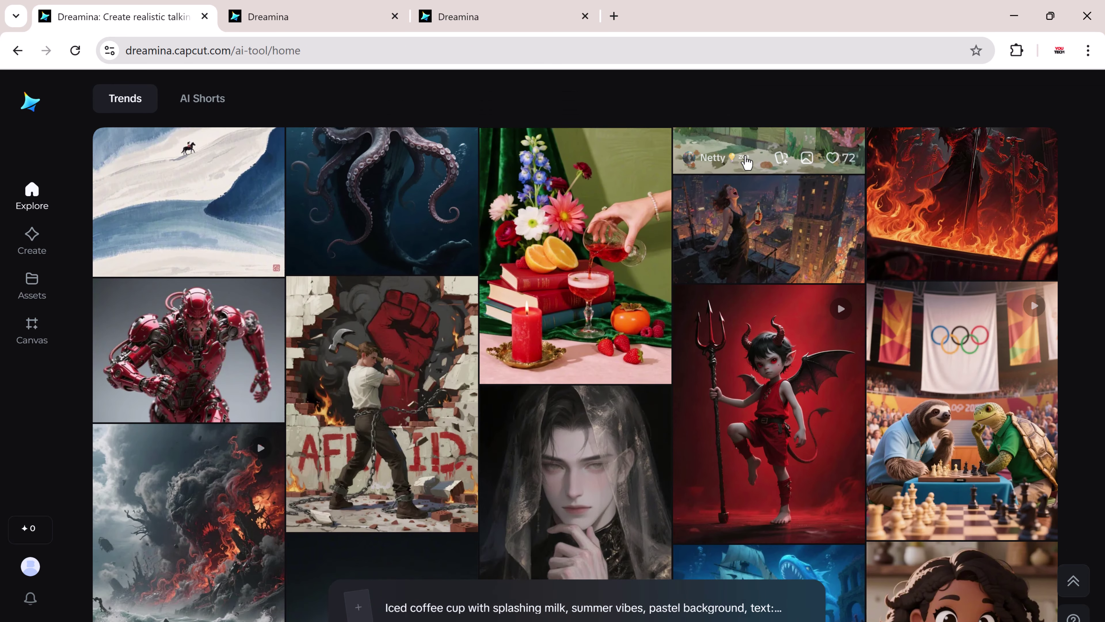
scroll(747, 162, down, 14)
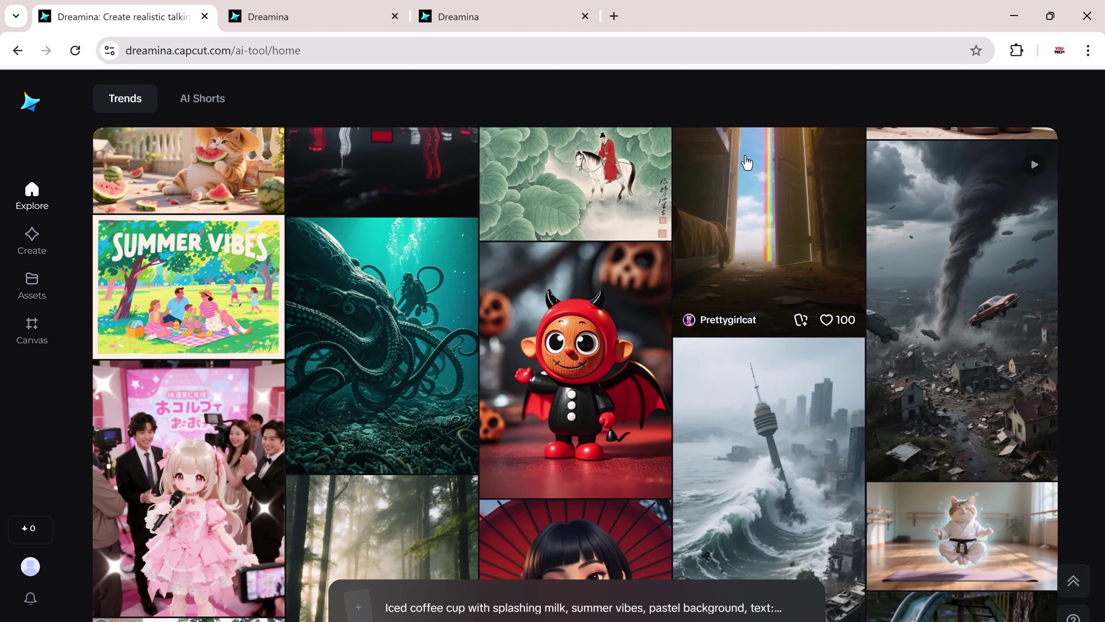
scroll(746, 162, down, 15)
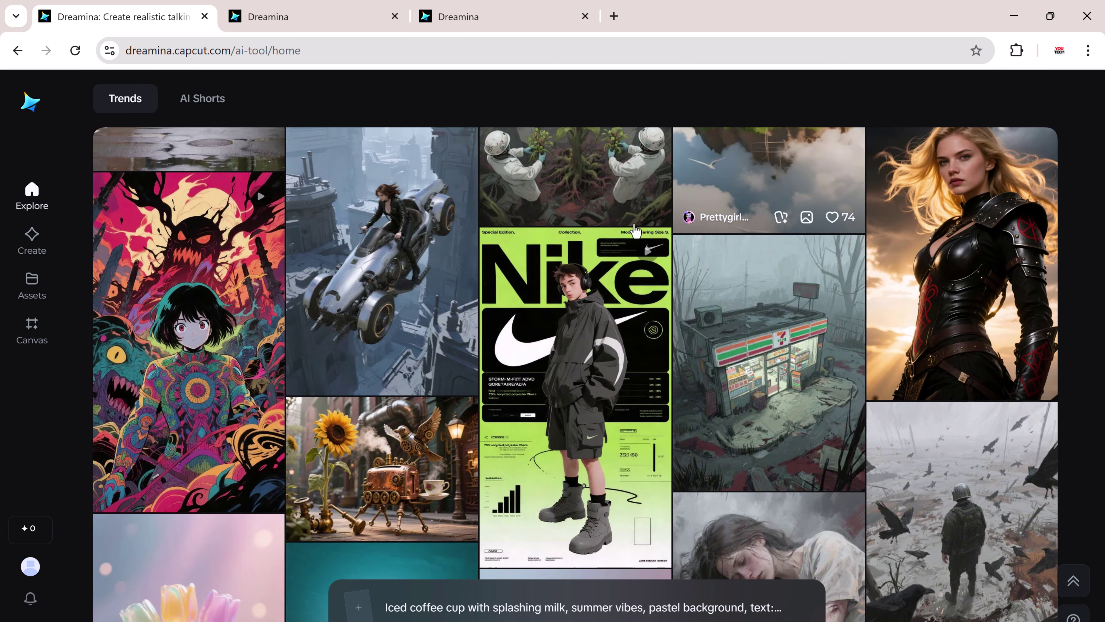
View the prompt details of the green Nike fashion poster and the white cat on a pool float in the Trends gallery.
click(620, 267)
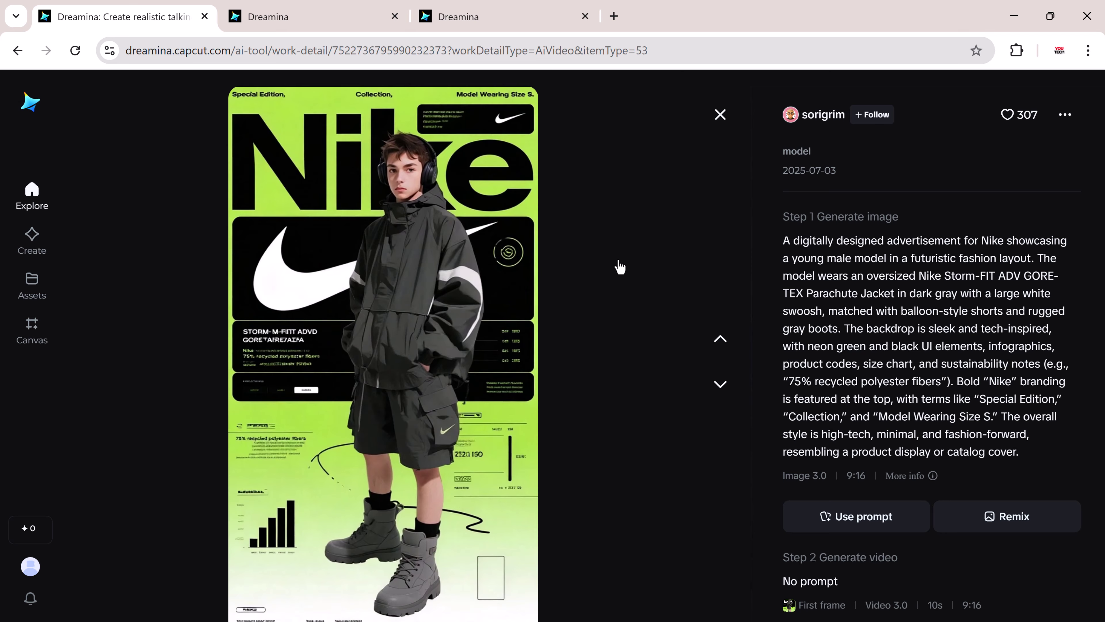
click(720, 114)
scroll(955, 231, down, 10)
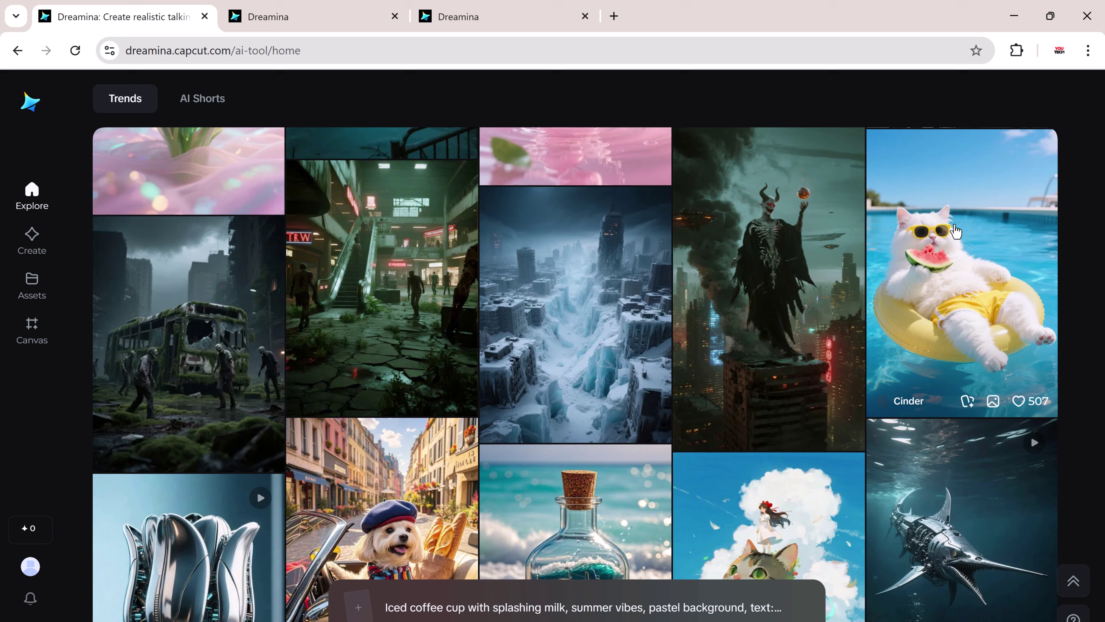
click(955, 231)
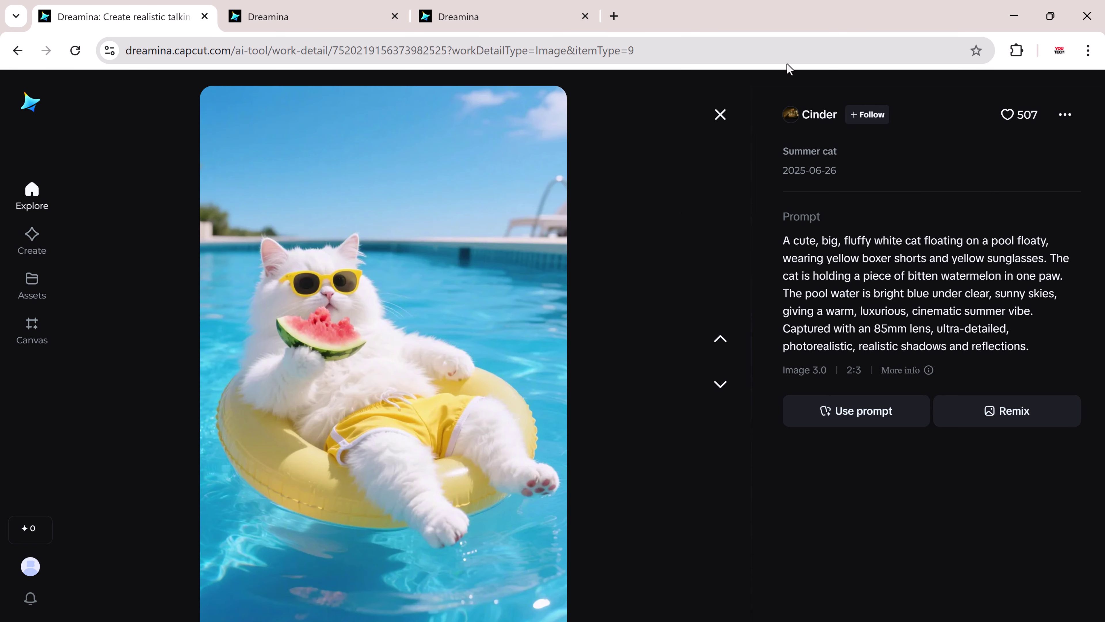
click(721, 115)
View the prompt details of the beret-wearing Maltipoo in the red convertible, and return to the Trends gallery.
scroll(429, 208, down, 5)
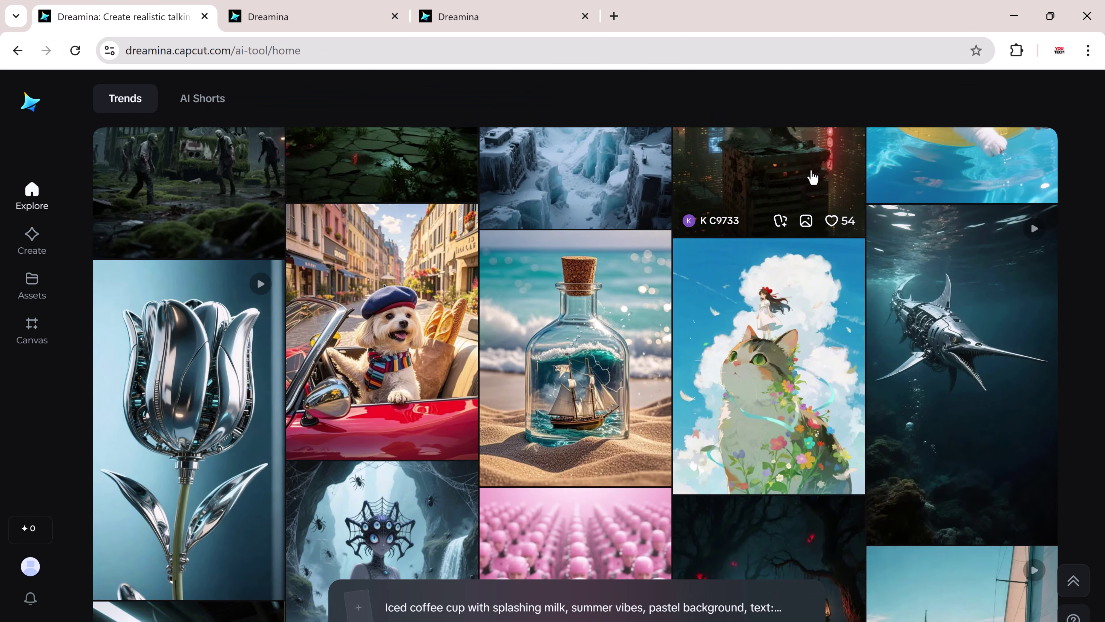
click(429, 208)
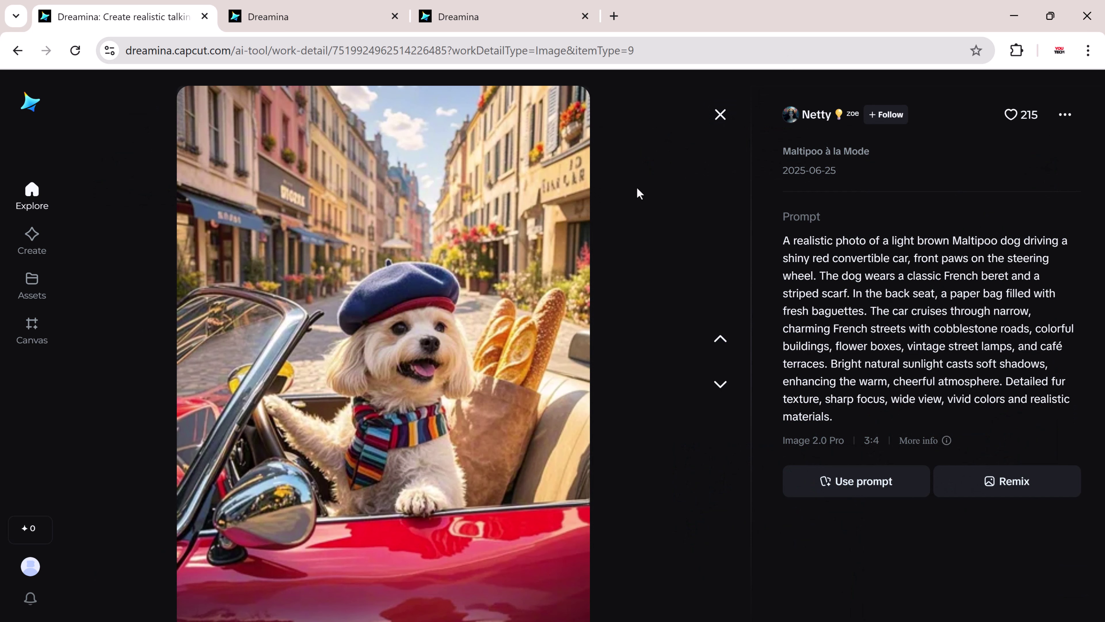
click(721, 115)
Browse further down the Trends gallery to examine the variety of community images, posters and illustrations.
scroll(724, 112, down, 10)
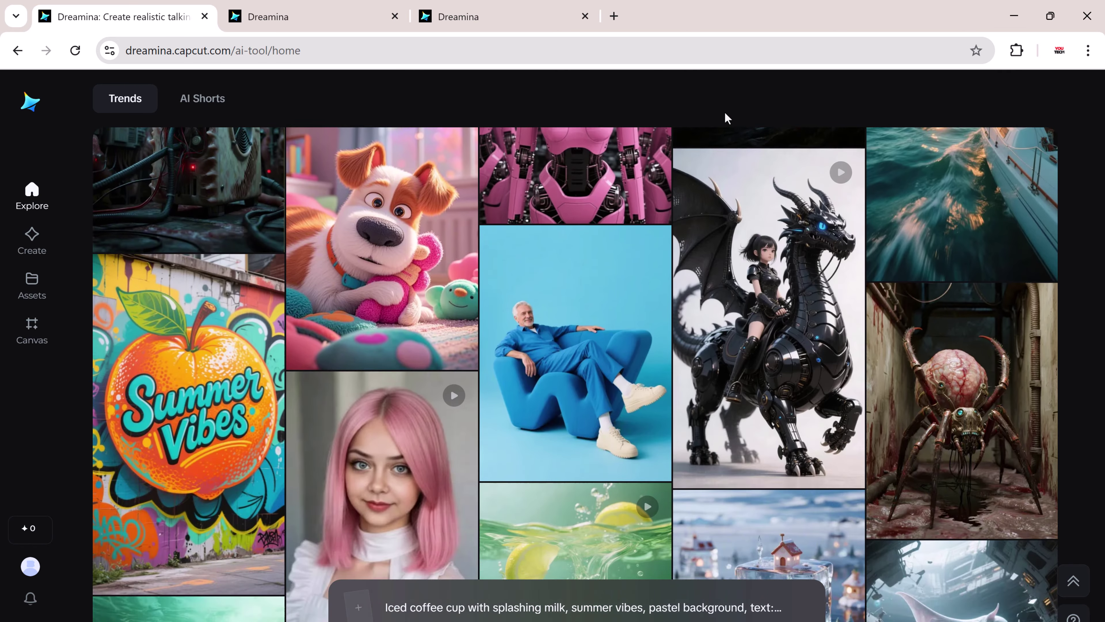
scroll(725, 113, down, 10)
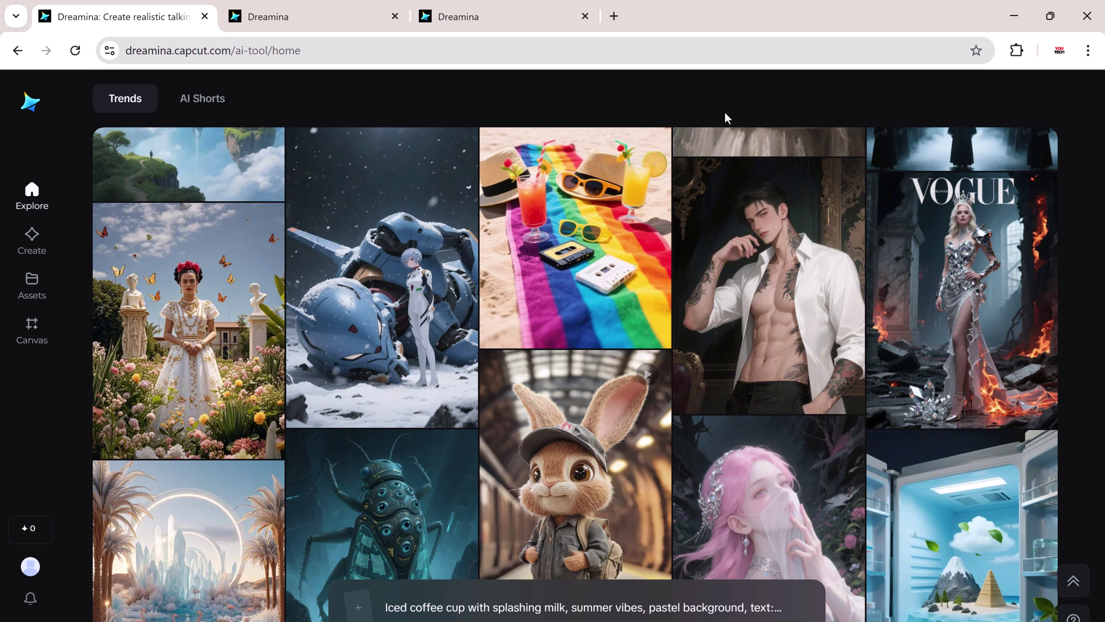
scroll(724, 112, down, 10)
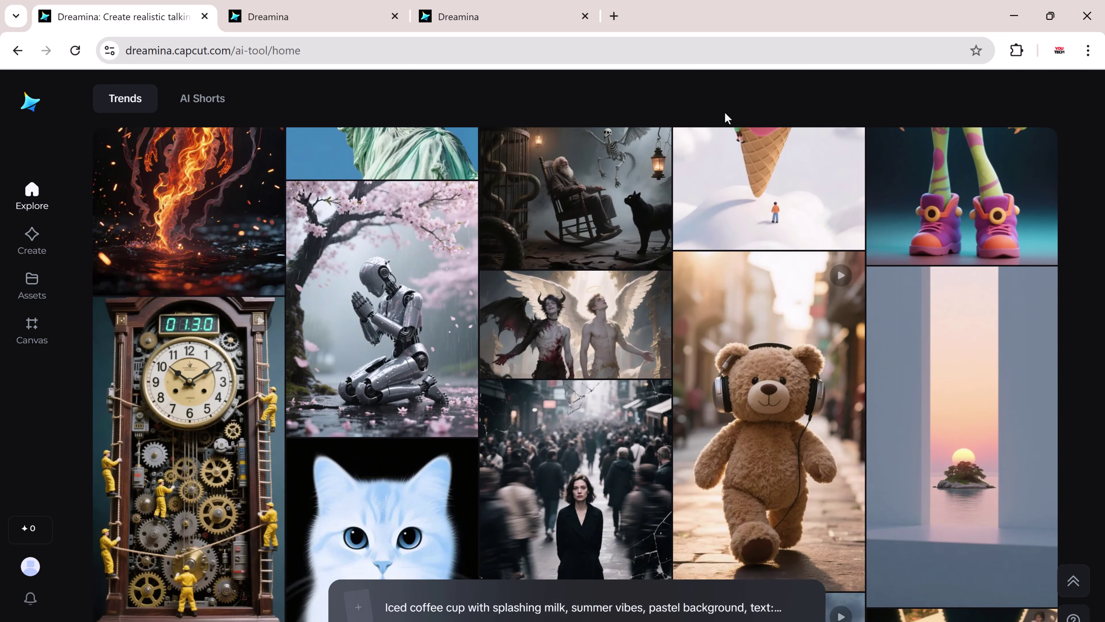
scroll(724, 118, down, 10)
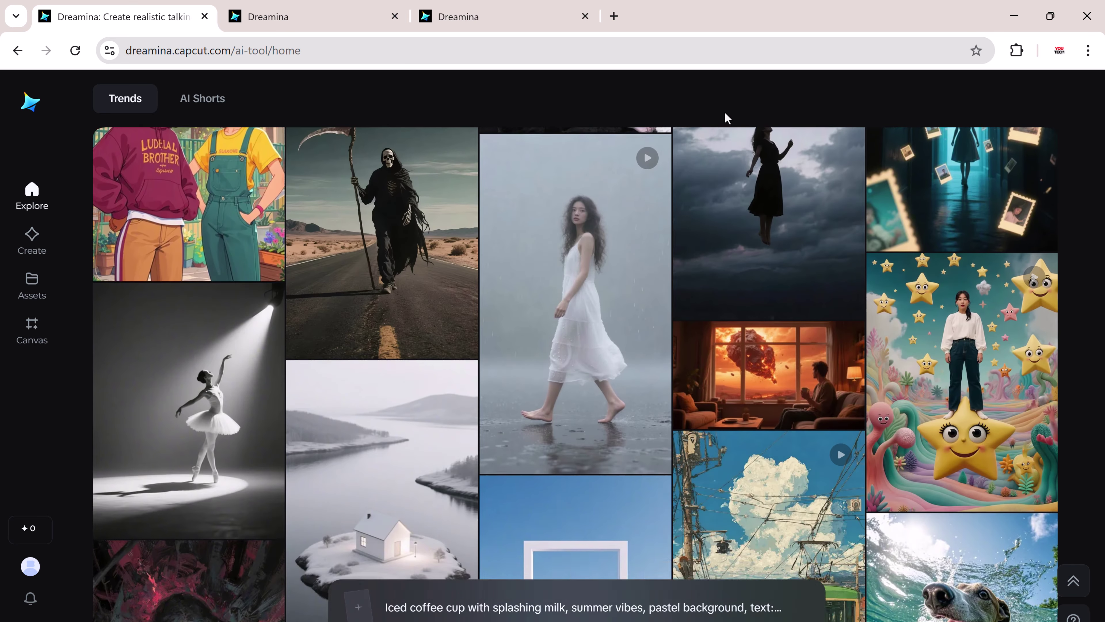
scroll(725, 114, down, 10)
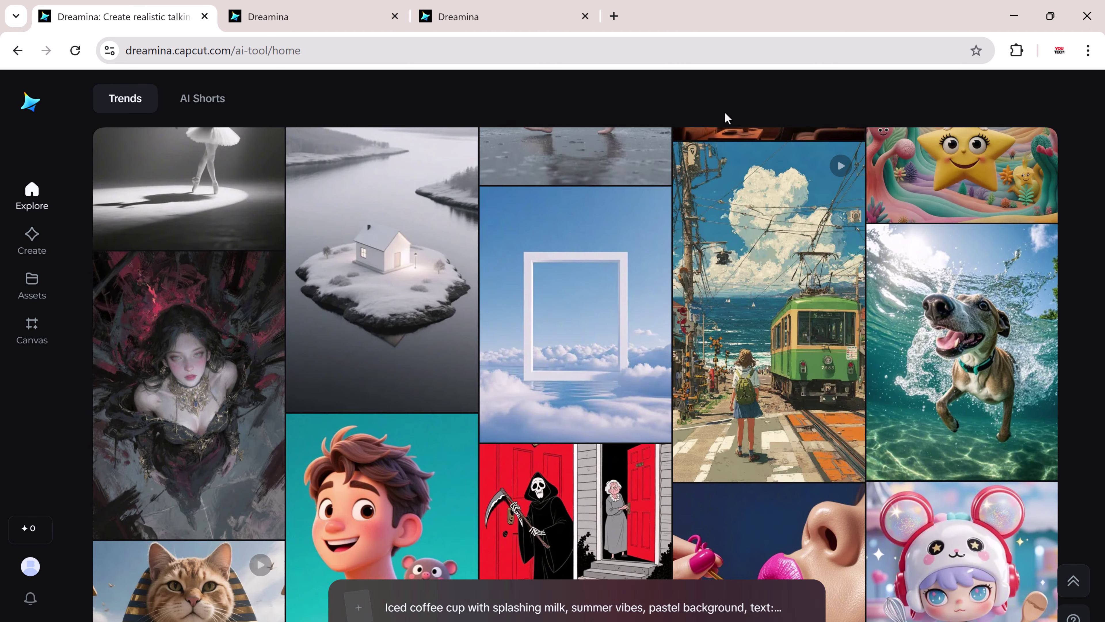
scroll(725, 113, down, 10)
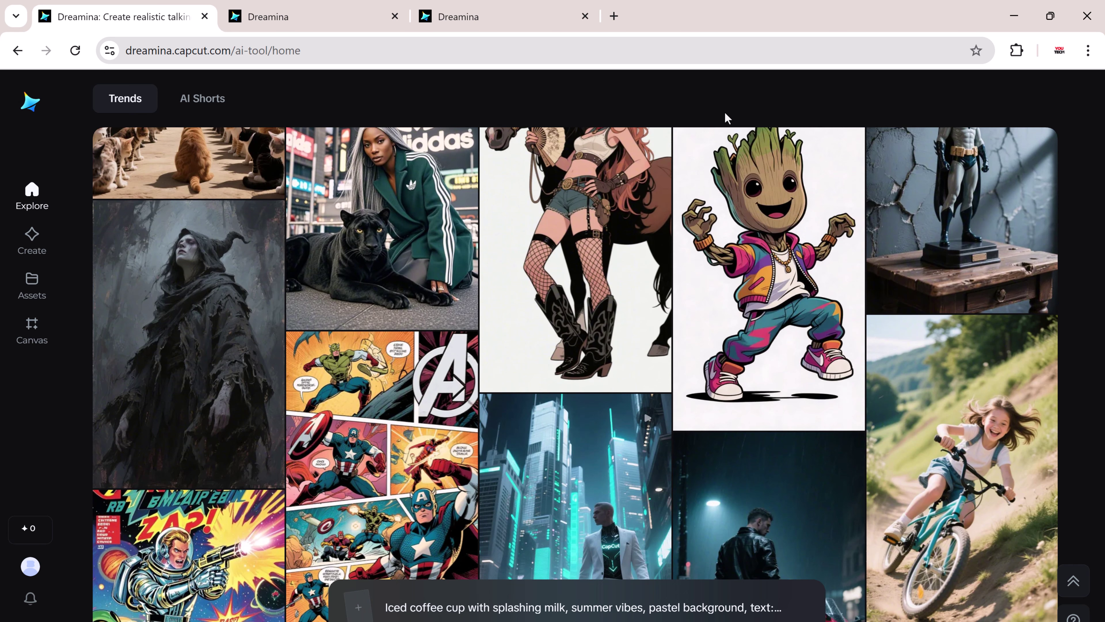
scroll(725, 116, down, 10)
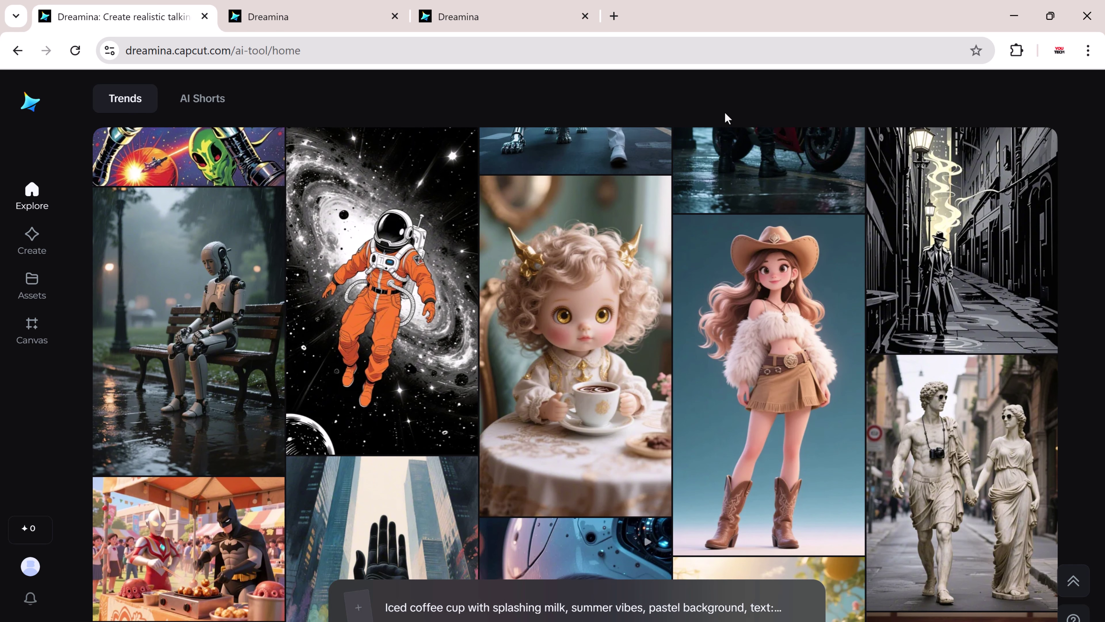
scroll(725, 116, down, 10)
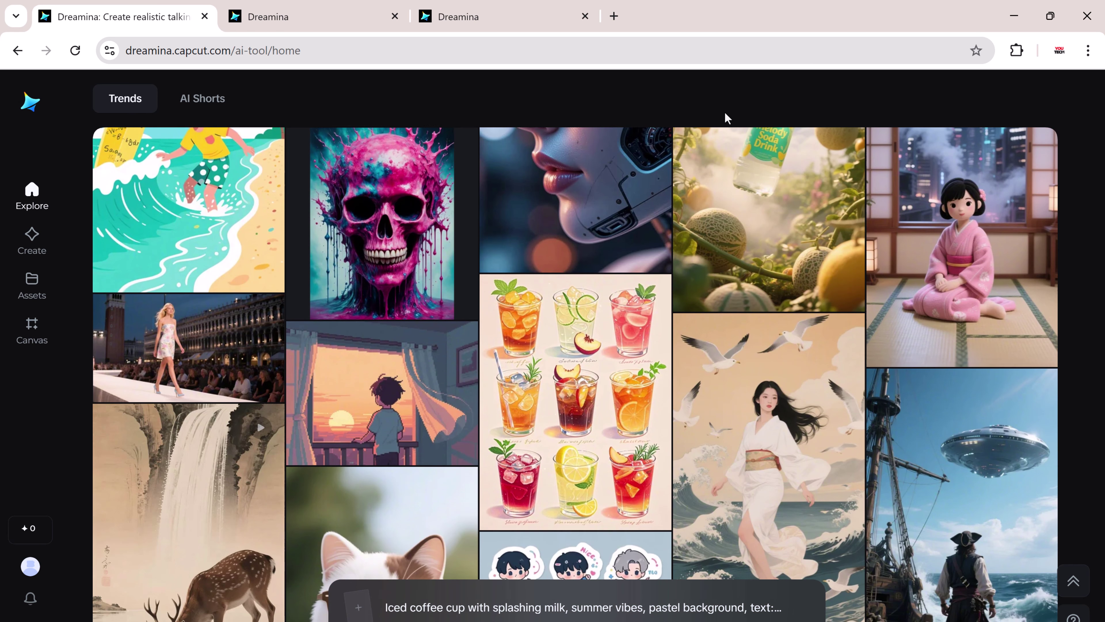
scroll(725, 117, down, 3)
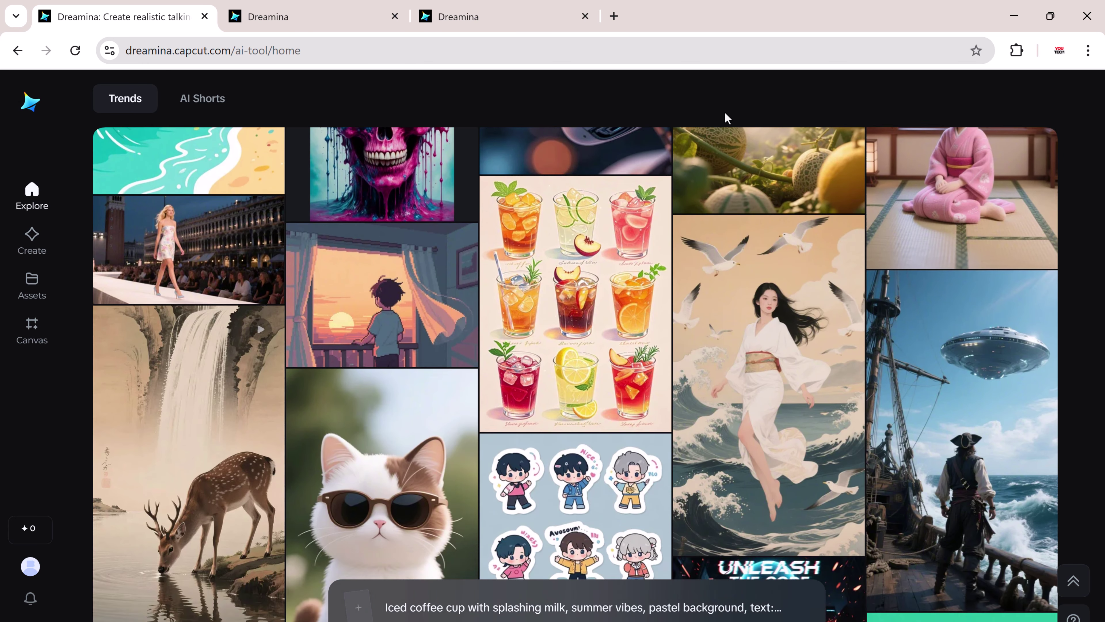
scroll(725, 117, down, 15)
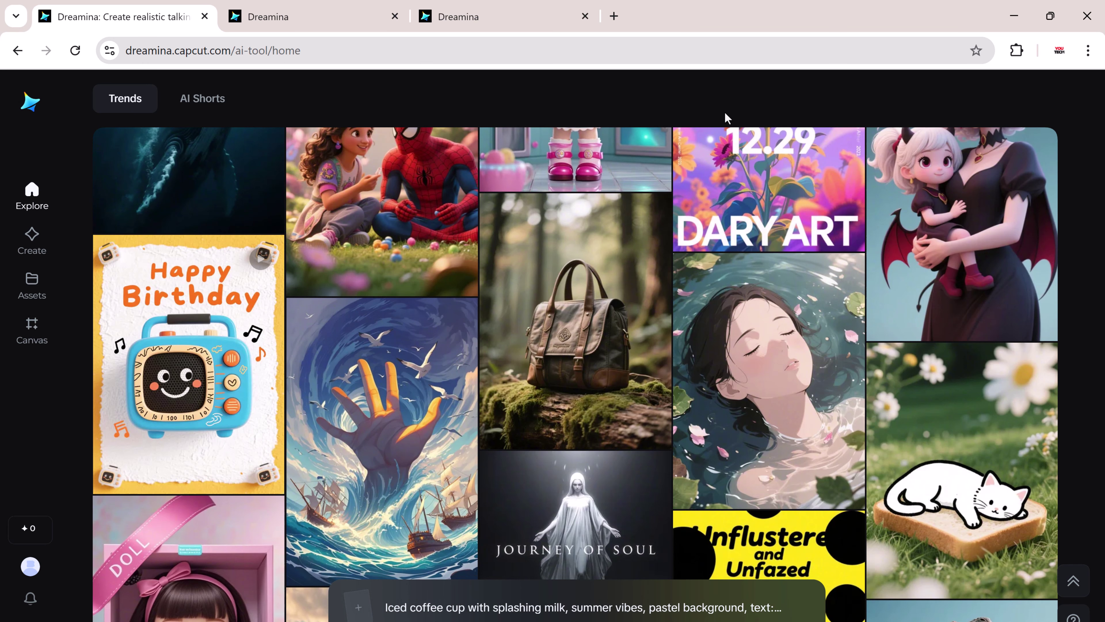
scroll(725, 117, down, 12)
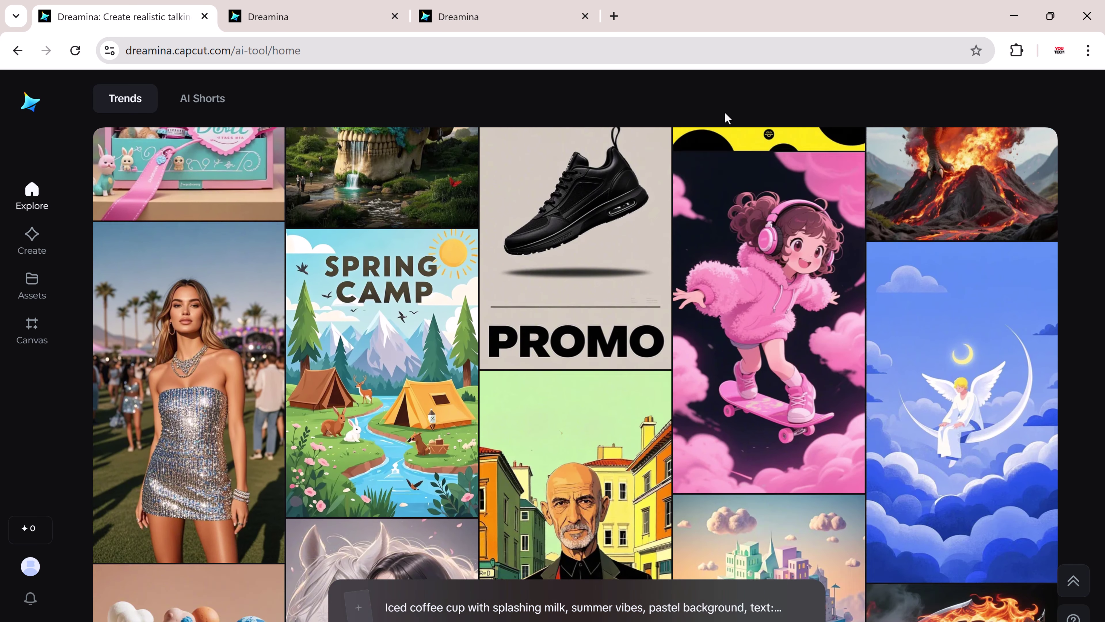
scroll(725, 116, down, 13)
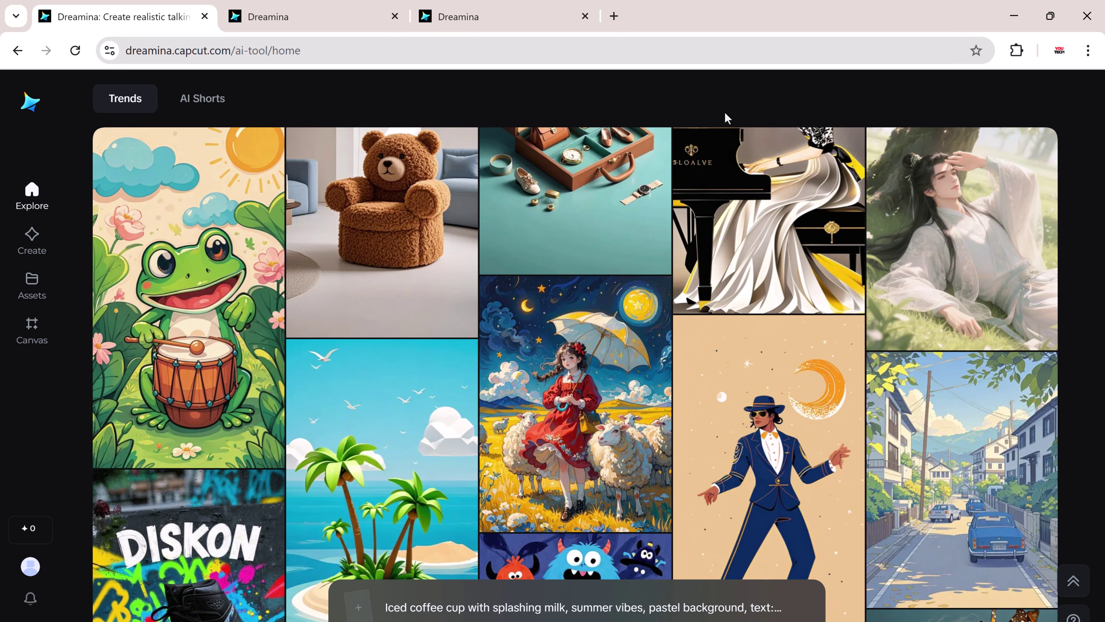
scroll(725, 117, down, 13)
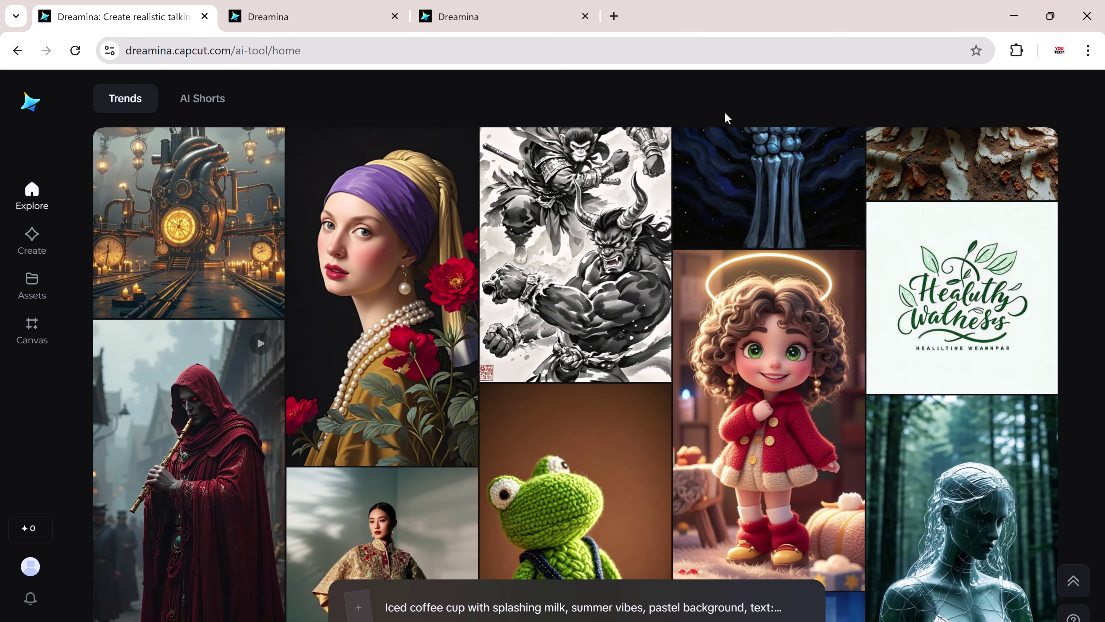
scroll(725, 111, down, 5)
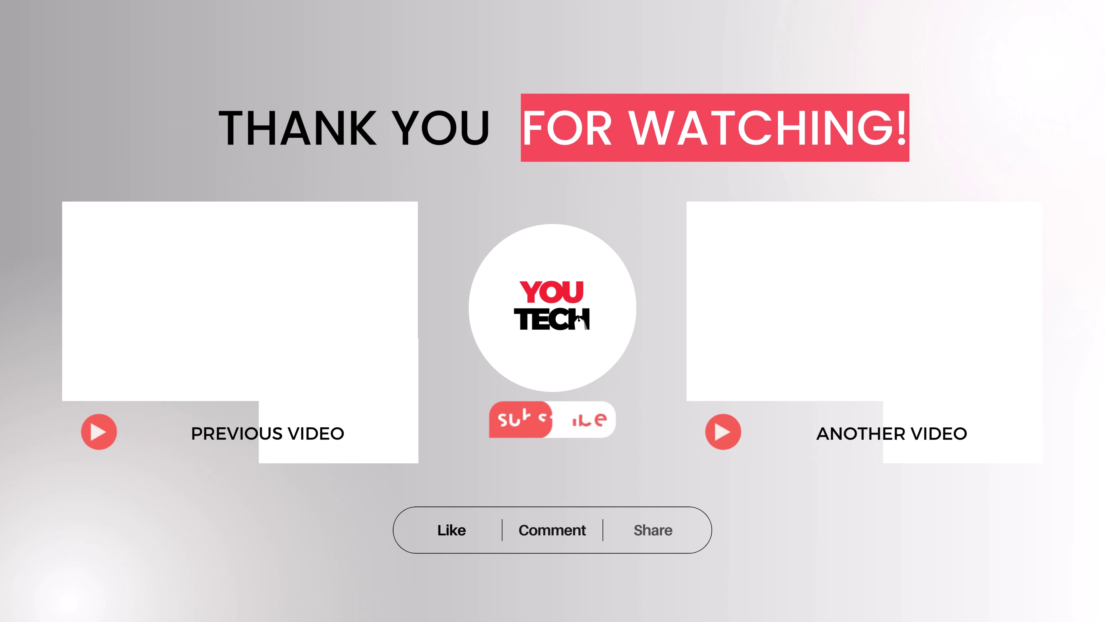